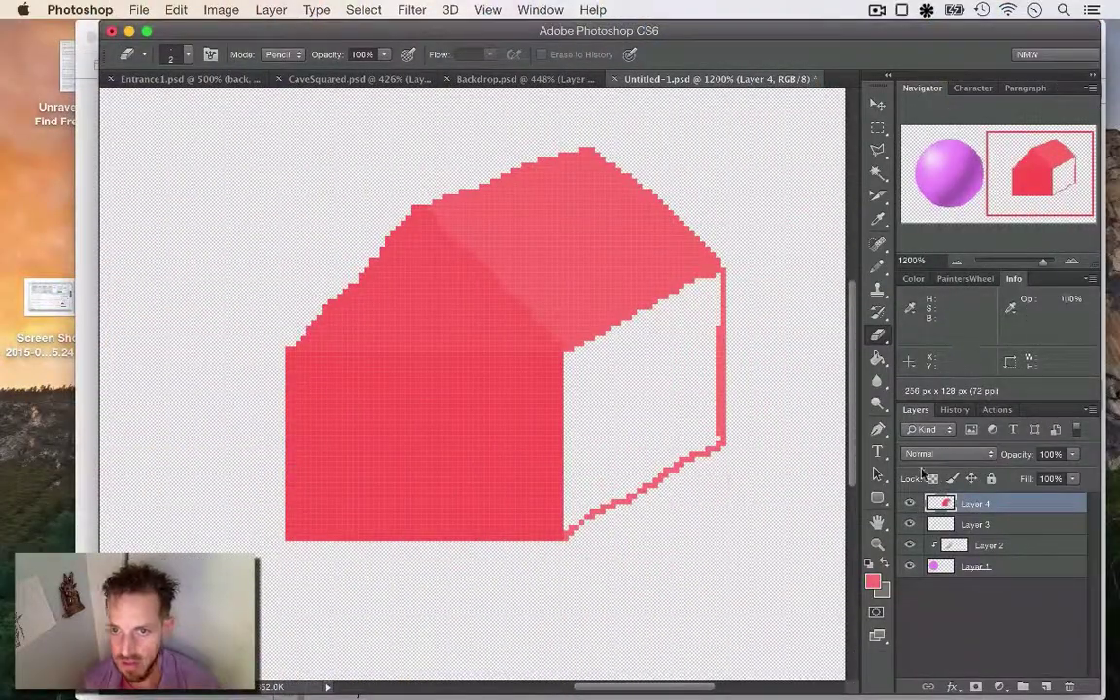
# Fill the white right wall with lighter pink, then zoom out to 500% to show the sphere.
pyautogui.click(878, 358)
pyautogui.click(671, 370)
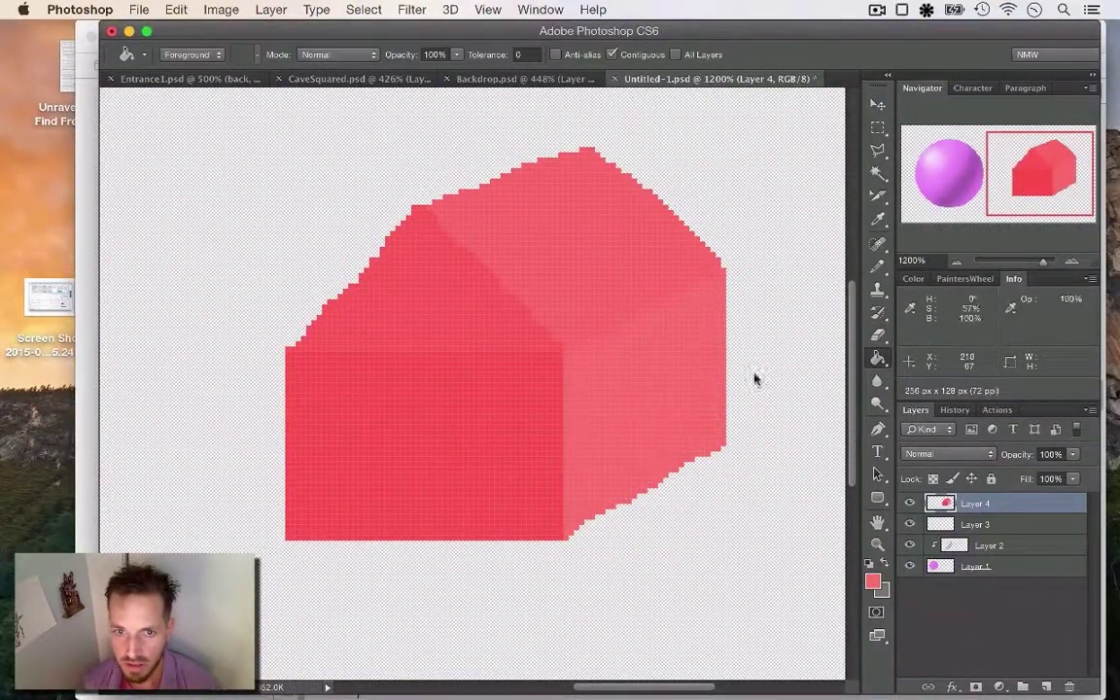
pyautogui.click(956, 262)
pyautogui.click(956, 262)
pyautogui.click(955, 262)
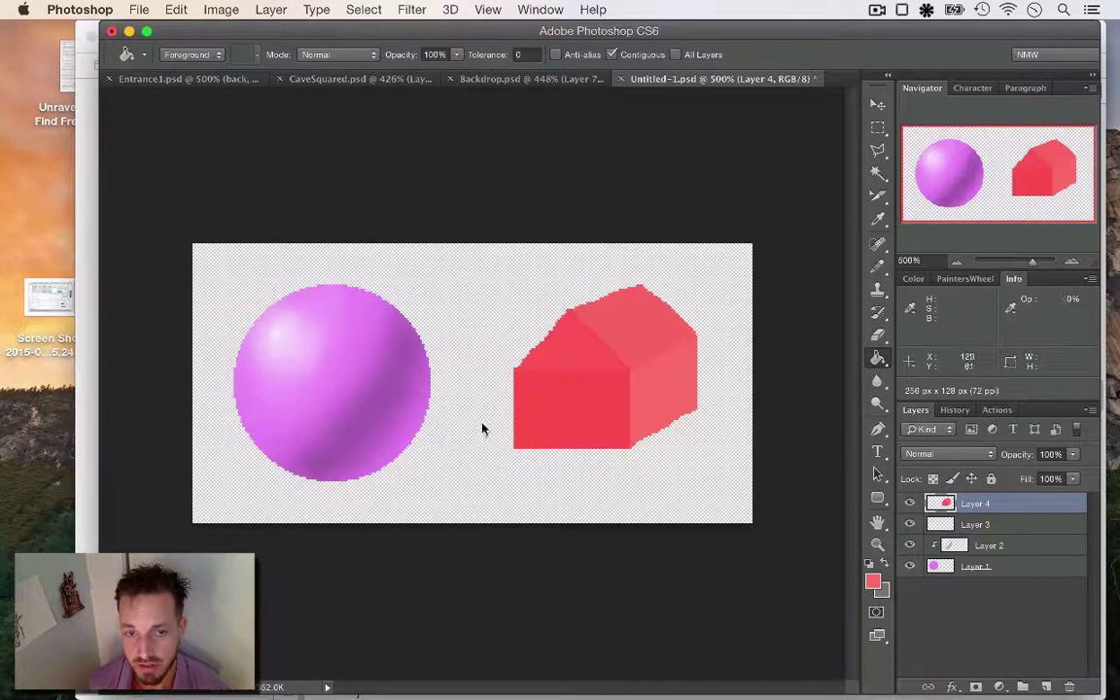
# Choose the Line Tool and set the foreground colour to a saturated pale yellow, fff66e.
pyautogui.press('i')
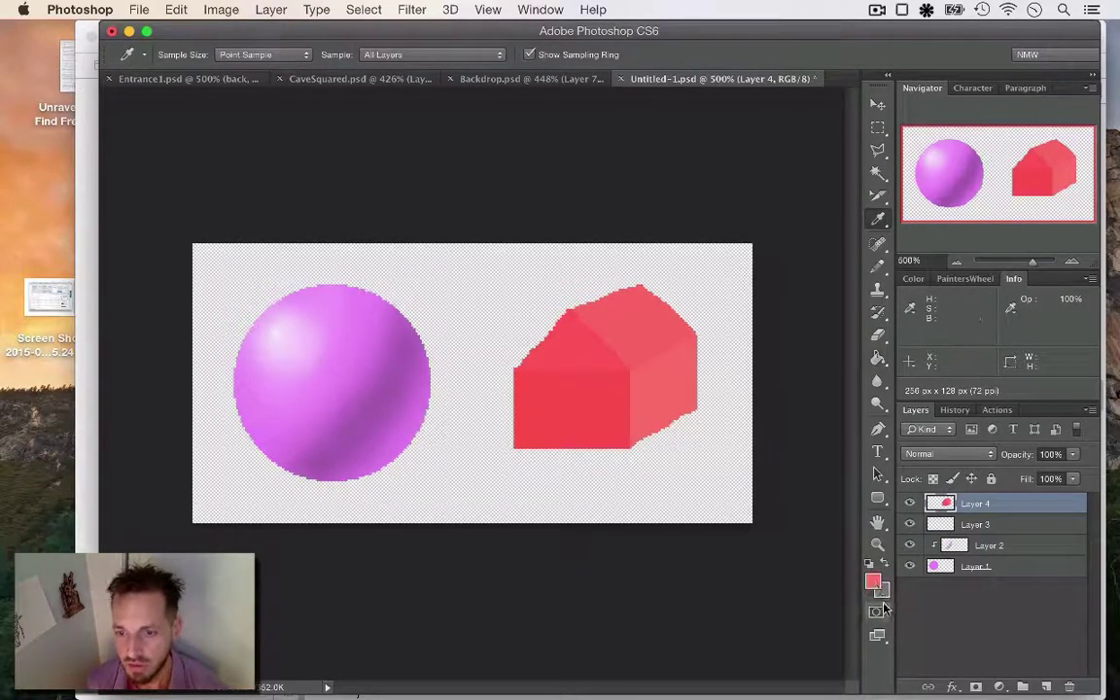
pyautogui.click(878, 497)
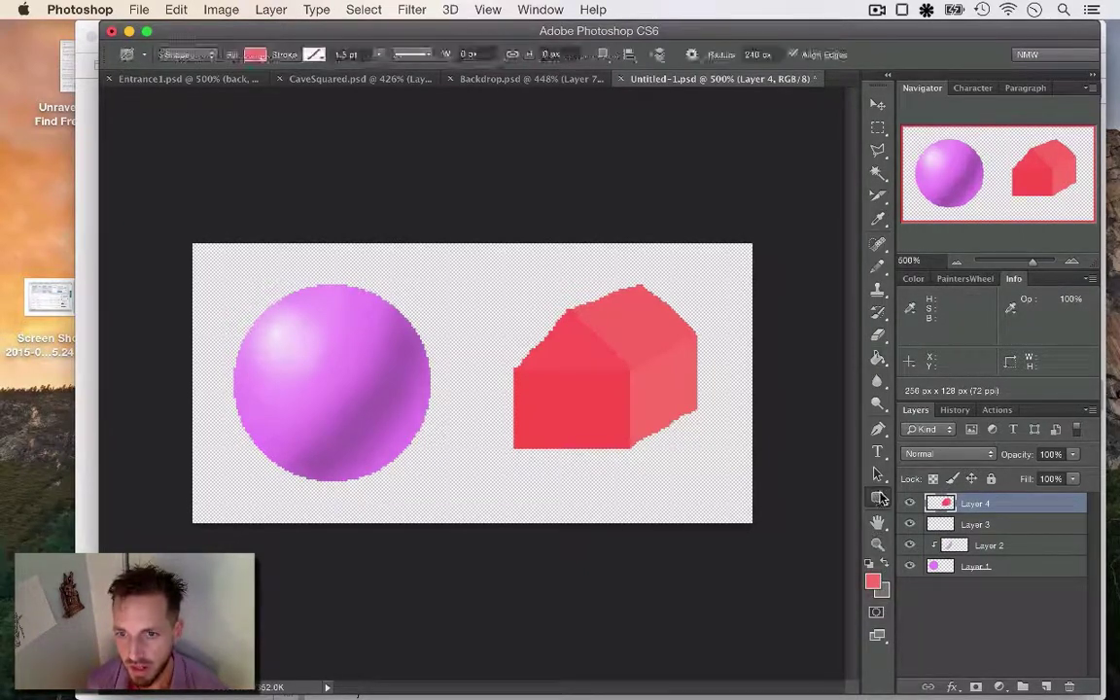
pyautogui.click(944, 559)
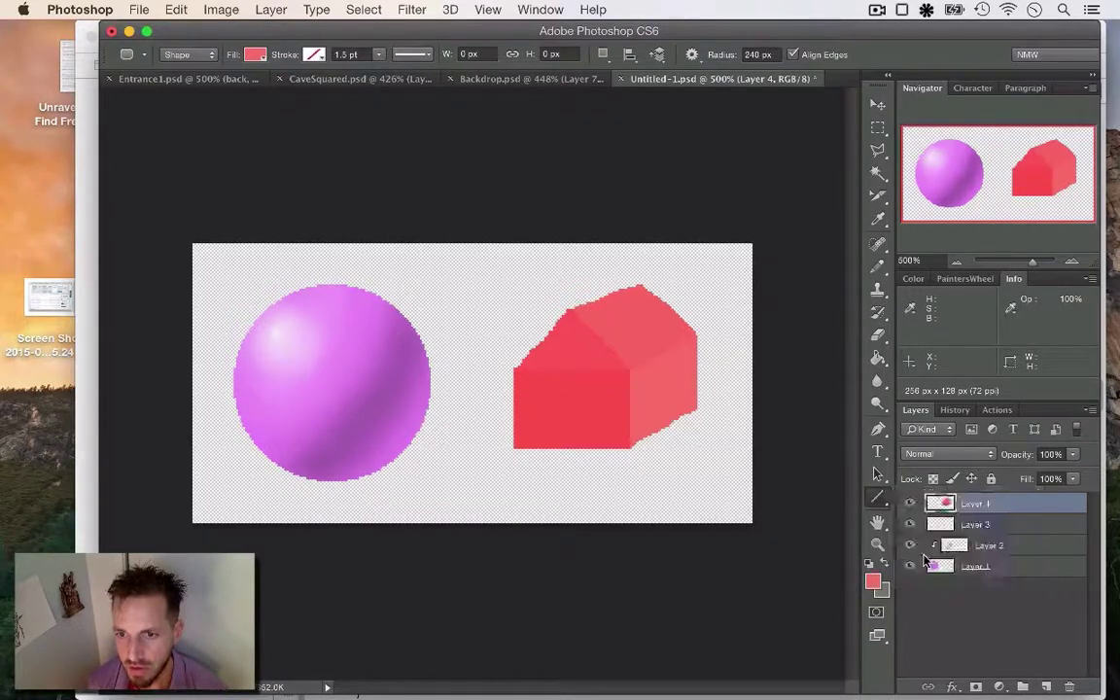
pyautogui.click(874, 581)
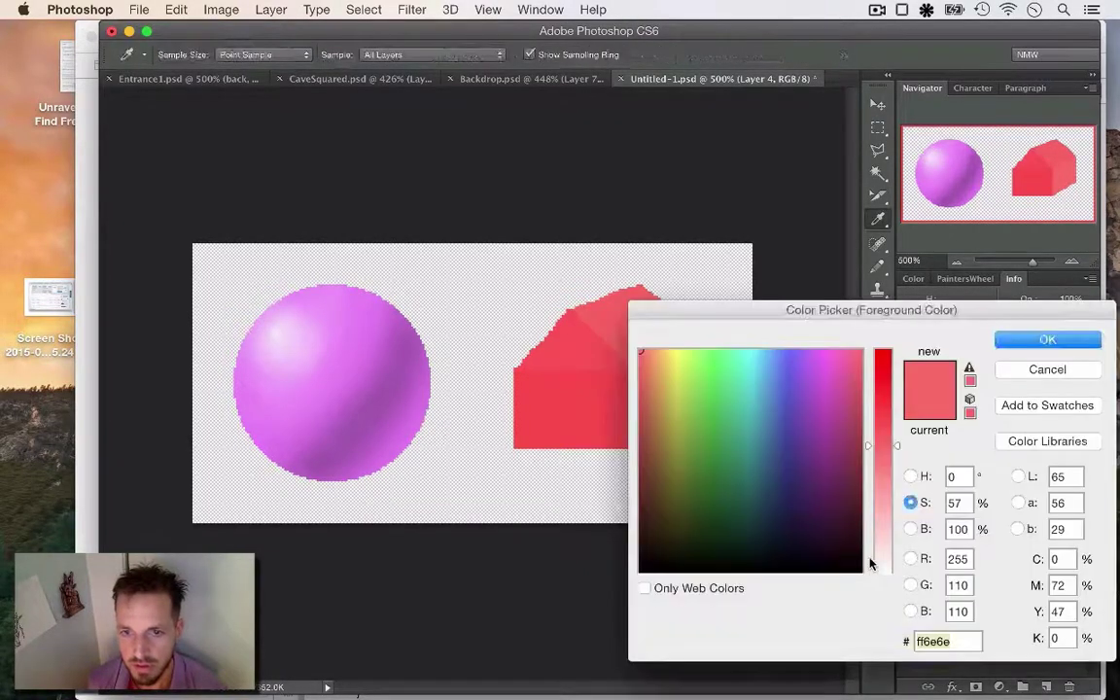
pyautogui.click(672, 354)
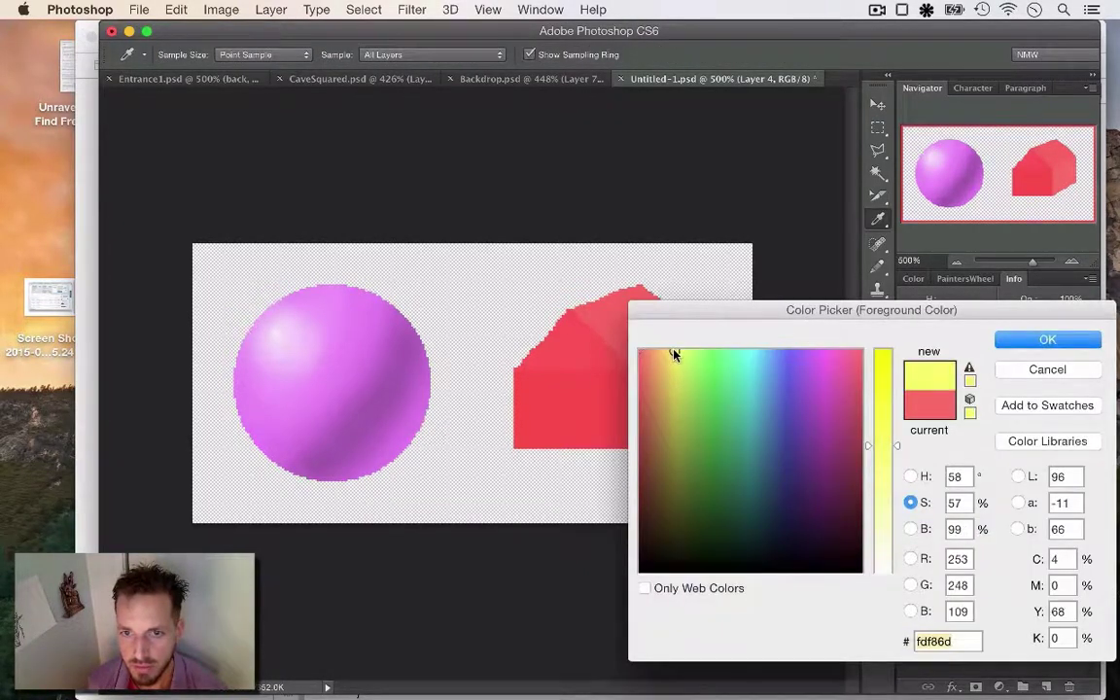
pyautogui.click(882, 382)
pyautogui.click(1047, 339)
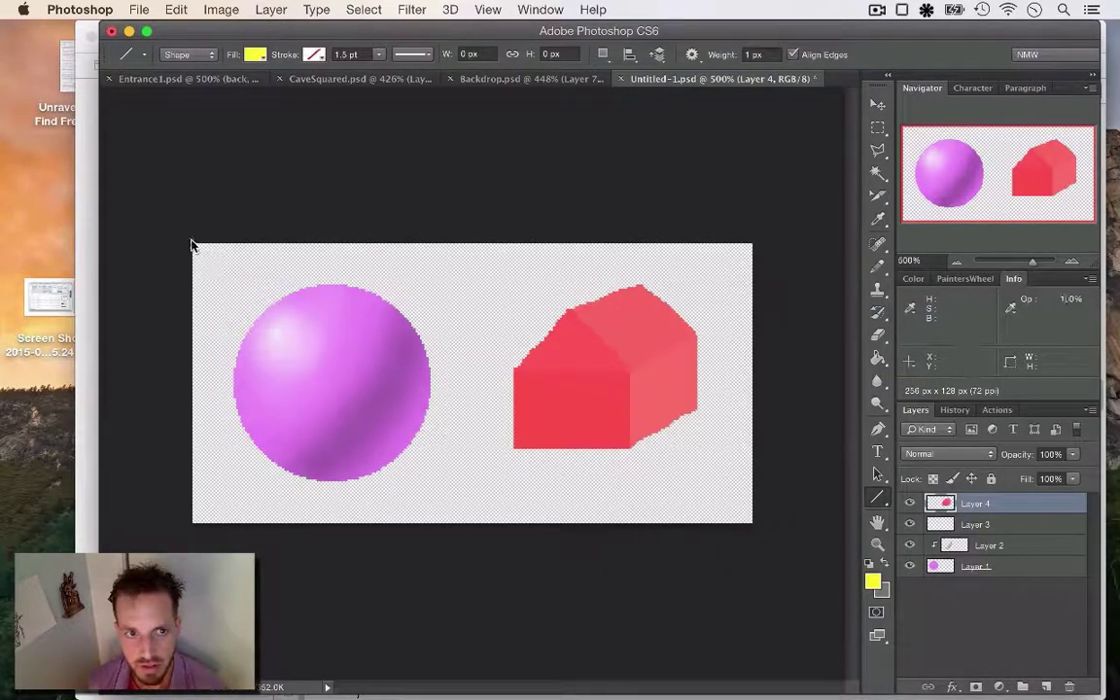
# Draw a thin yellow line from the canvas's top-left corner to the sphere's highlight, redrawing until it lands.
pyautogui.moveTo(194, 243); pyautogui.dragTo(273, 325)
pyautogui.press('super+z')
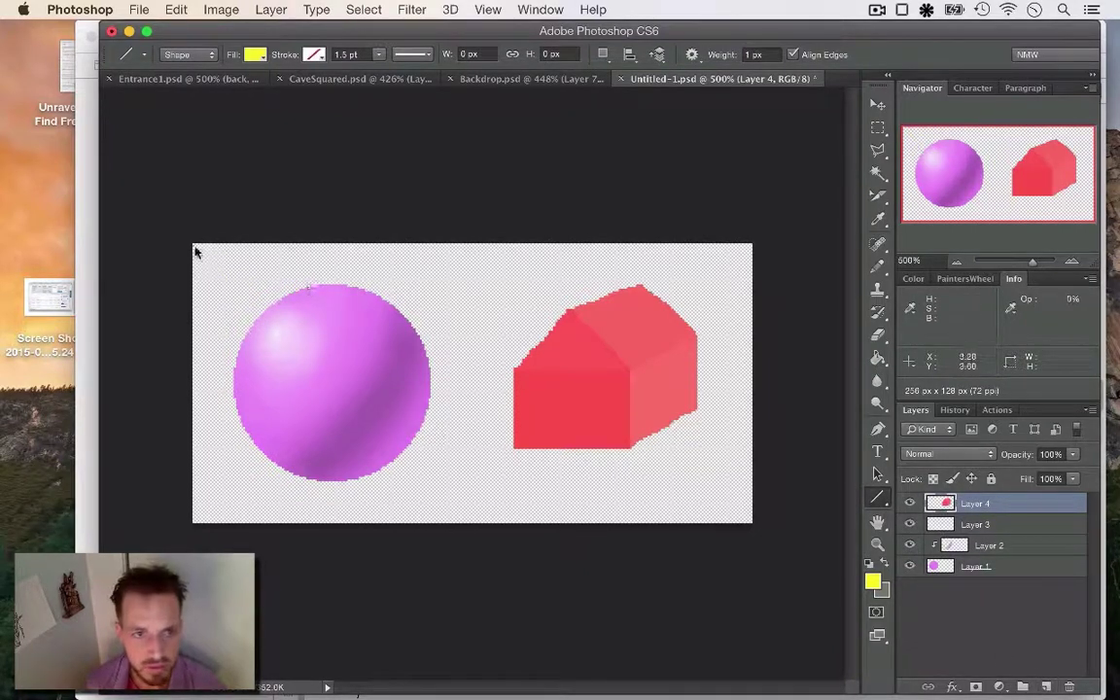
pyautogui.moveTo(195, 245); pyautogui.dragTo(270, 326)
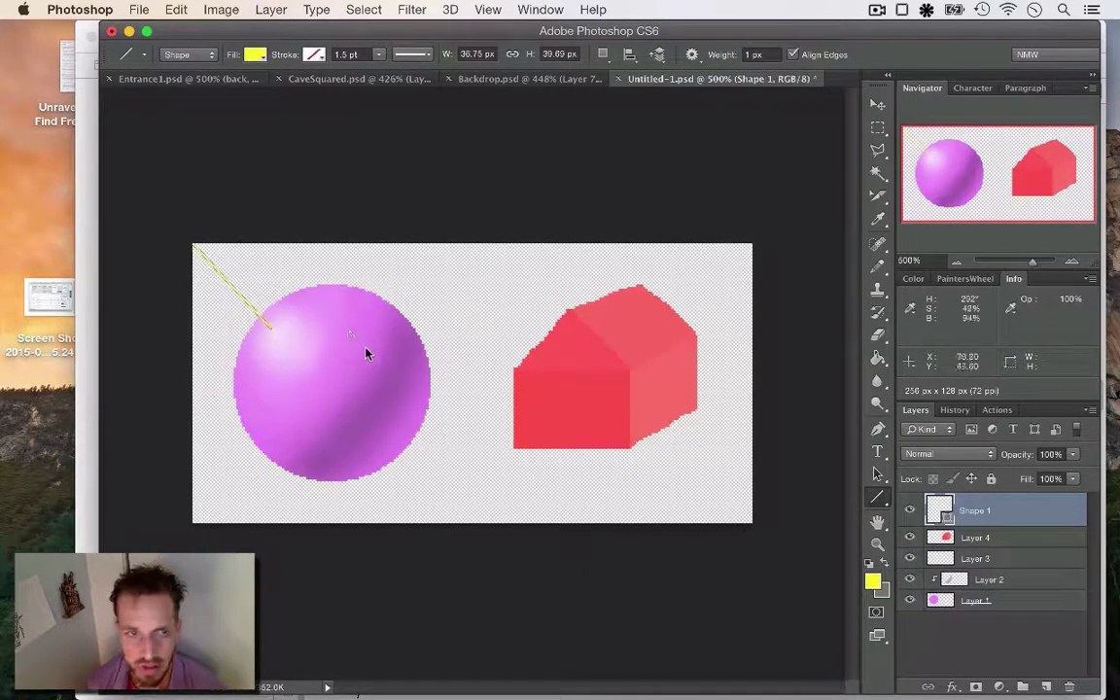
pyautogui.press('super+z')
pyautogui.moveTo(194, 260); pyautogui.dragTo(277, 328)
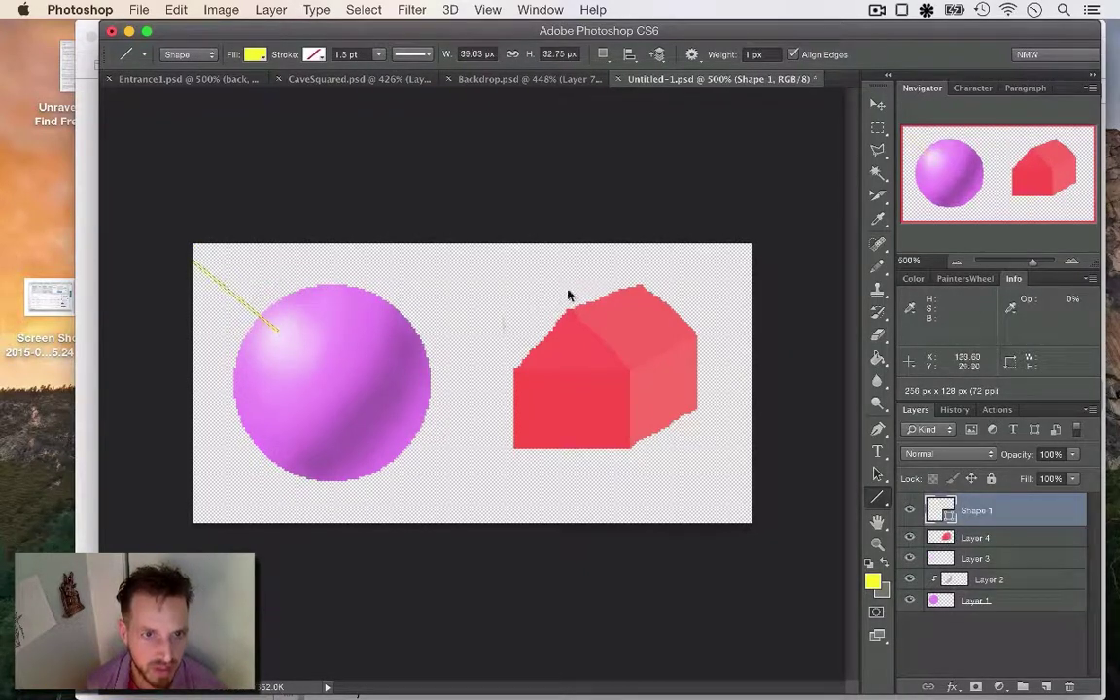
# Duplicate the Shape 1 line layer and move the copy 128 px right onto the roof corner.
pyautogui.rightClick(1023, 510)
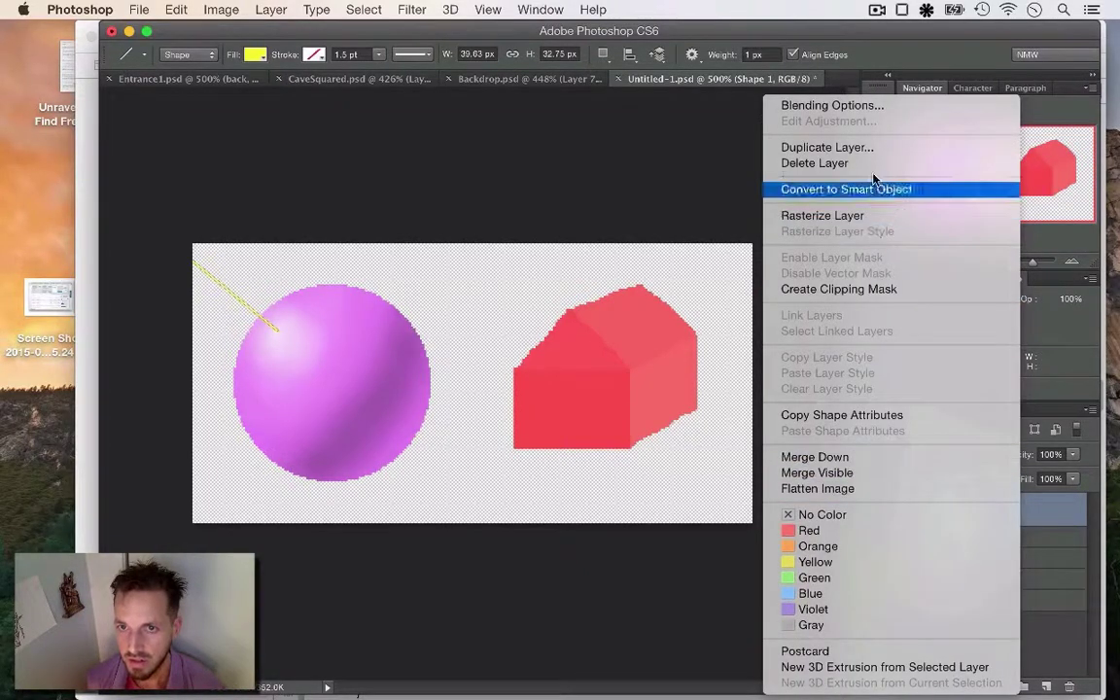
pyautogui.click(817, 147)
pyautogui.click(729, 285)
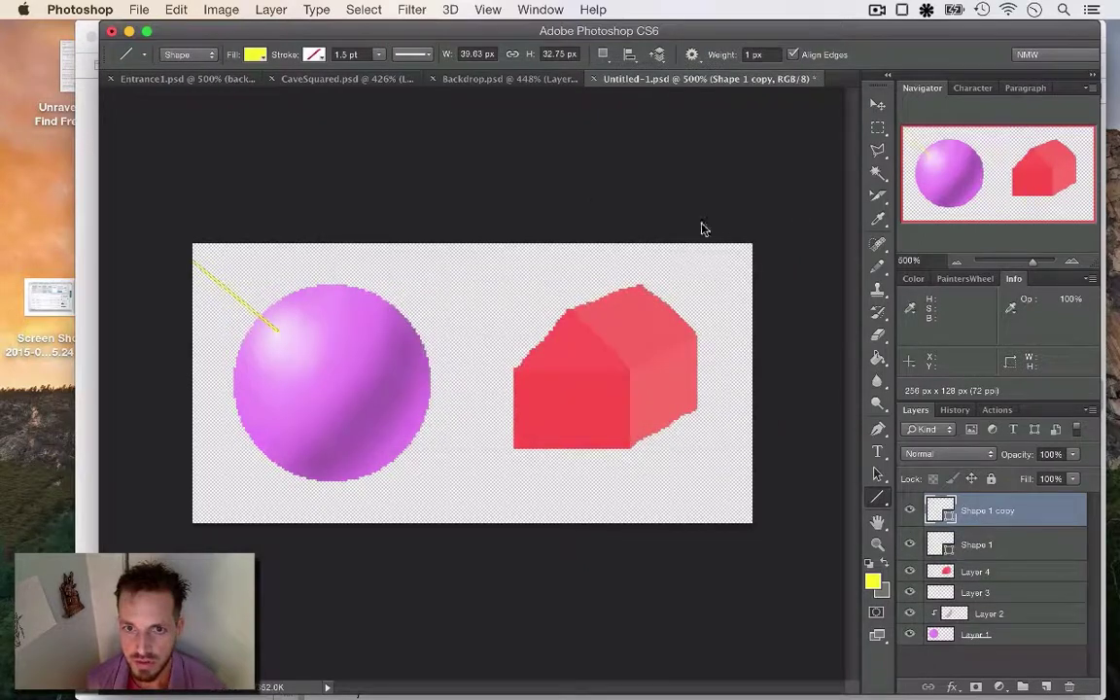
pyautogui.press('v')
pyautogui.moveTo(503, 245); pyautogui.dragTo(734, 251)
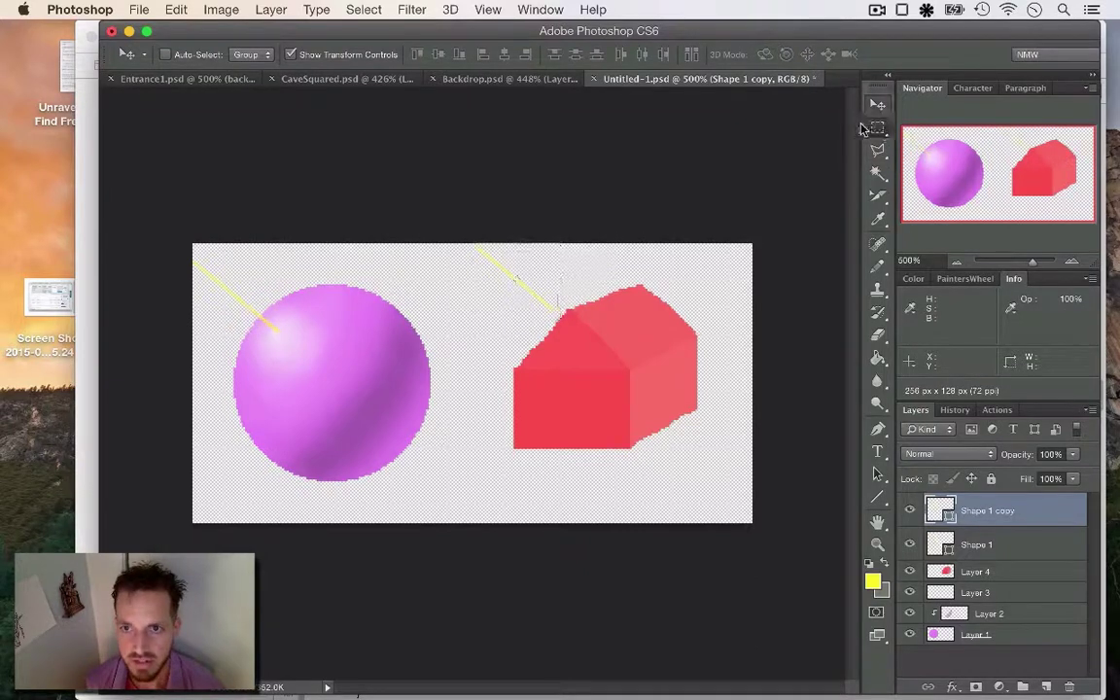
pyautogui.click(878, 127)
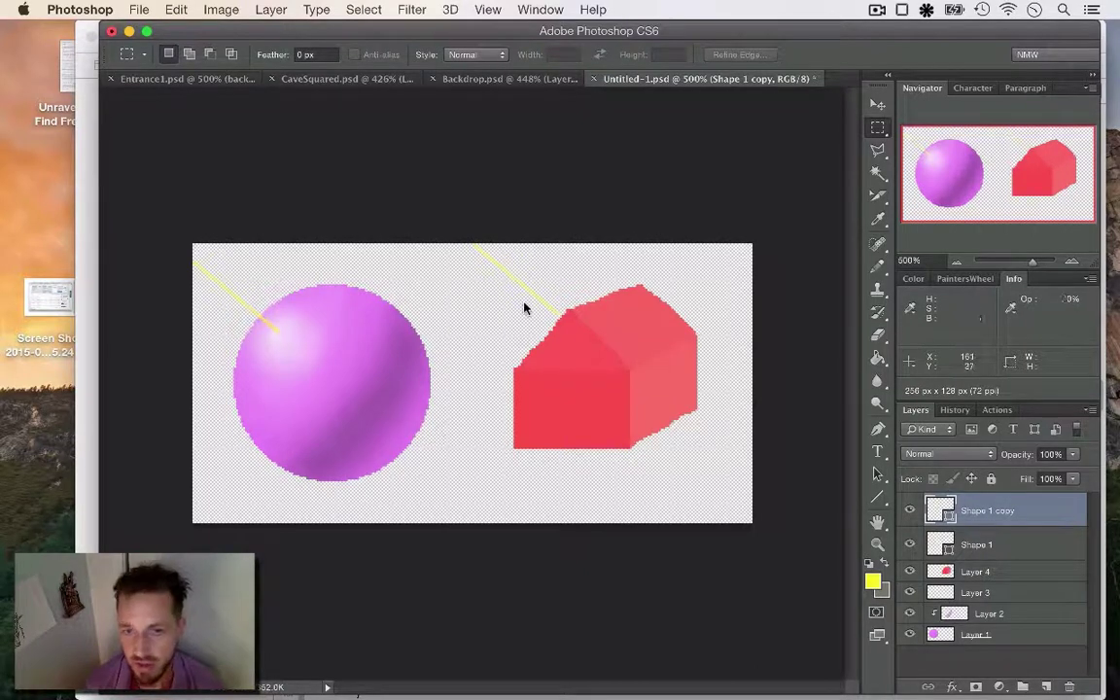
# Sample the house's red and darken the foreground colour to 943232 in Hue mode.
pyautogui.press('i')
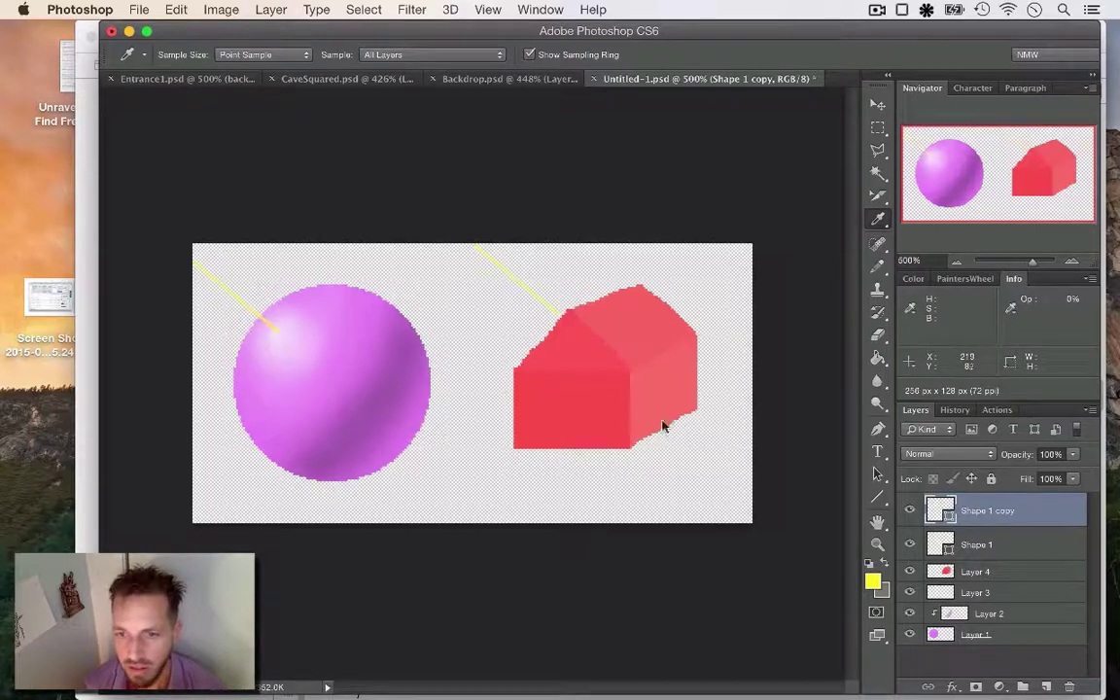
pyautogui.click(575, 347)
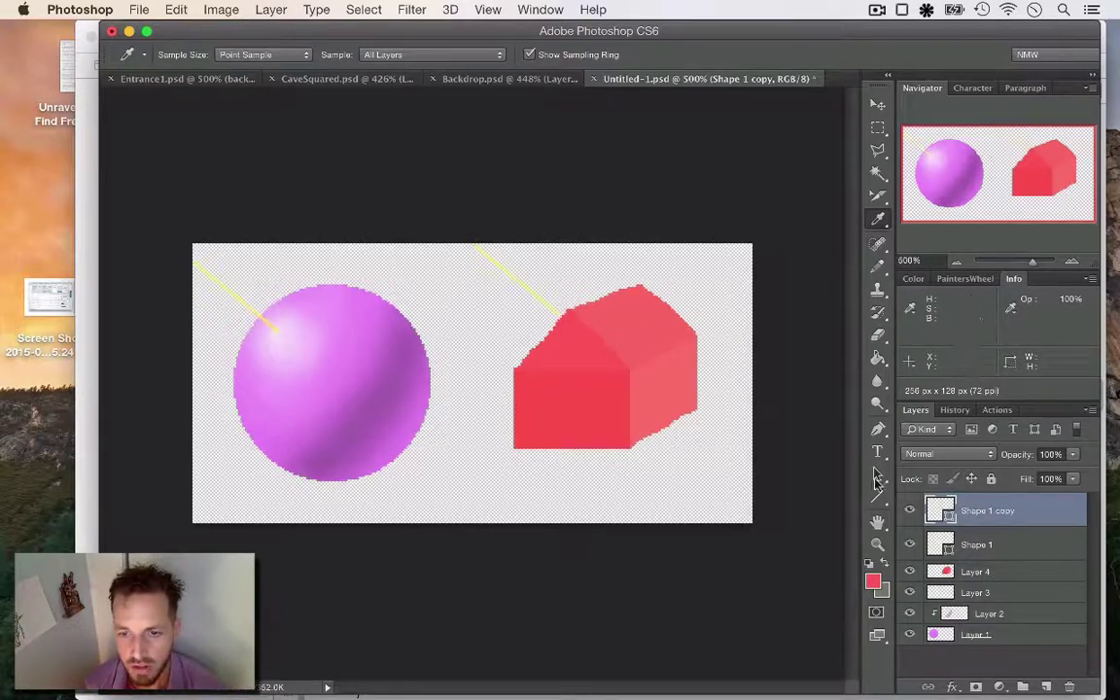
pyautogui.click(871, 580)
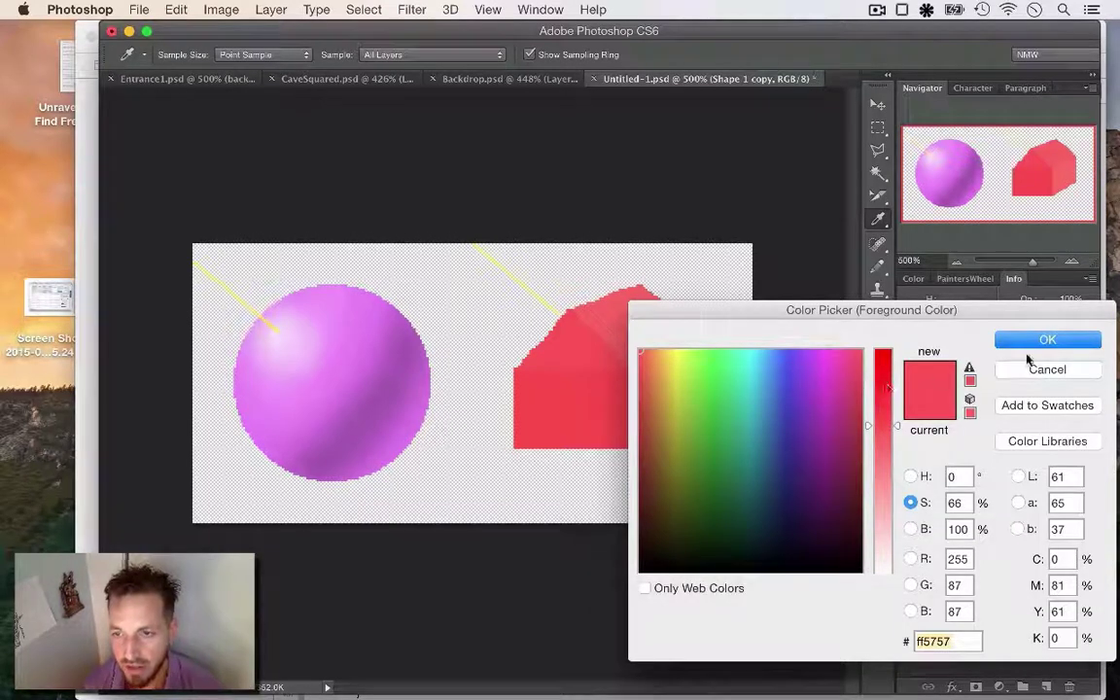
pyautogui.click(911, 529)
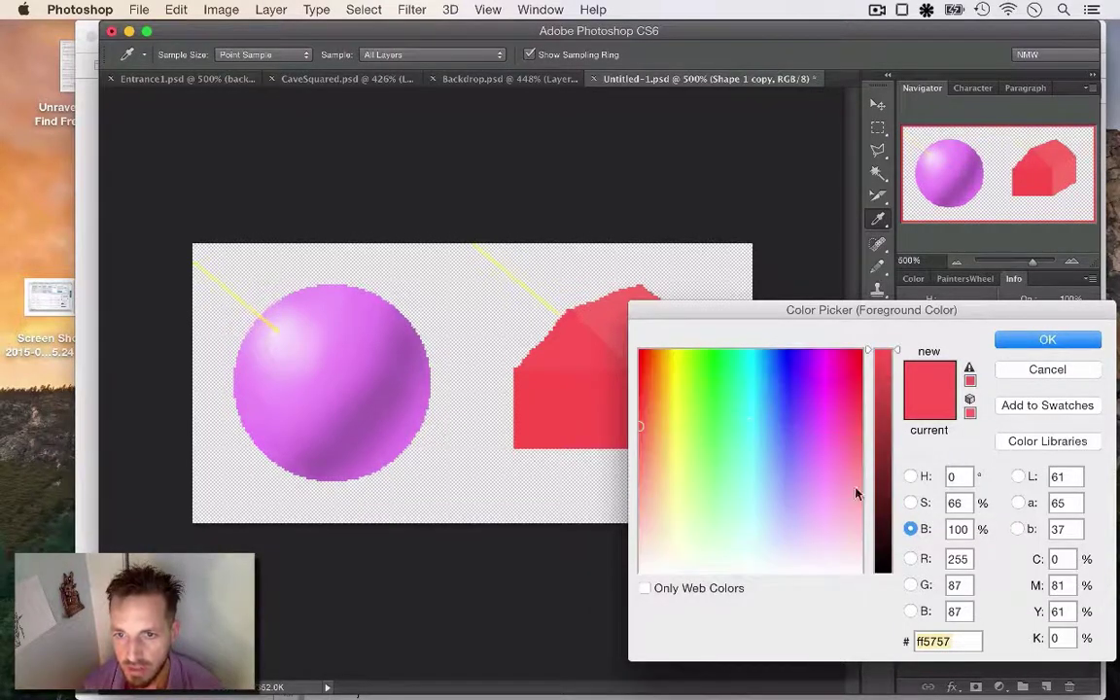
pyautogui.click(911, 477)
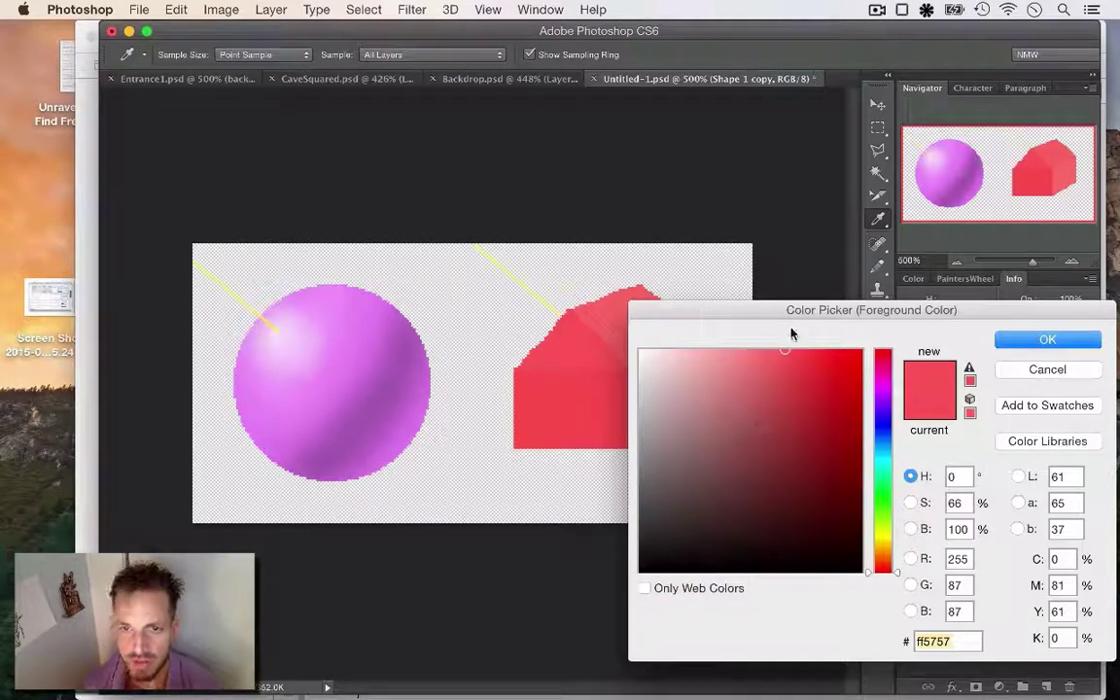
pyautogui.moveTo(792, 314); pyautogui.dragTo(872, 320)
pyautogui.click(864, 445)
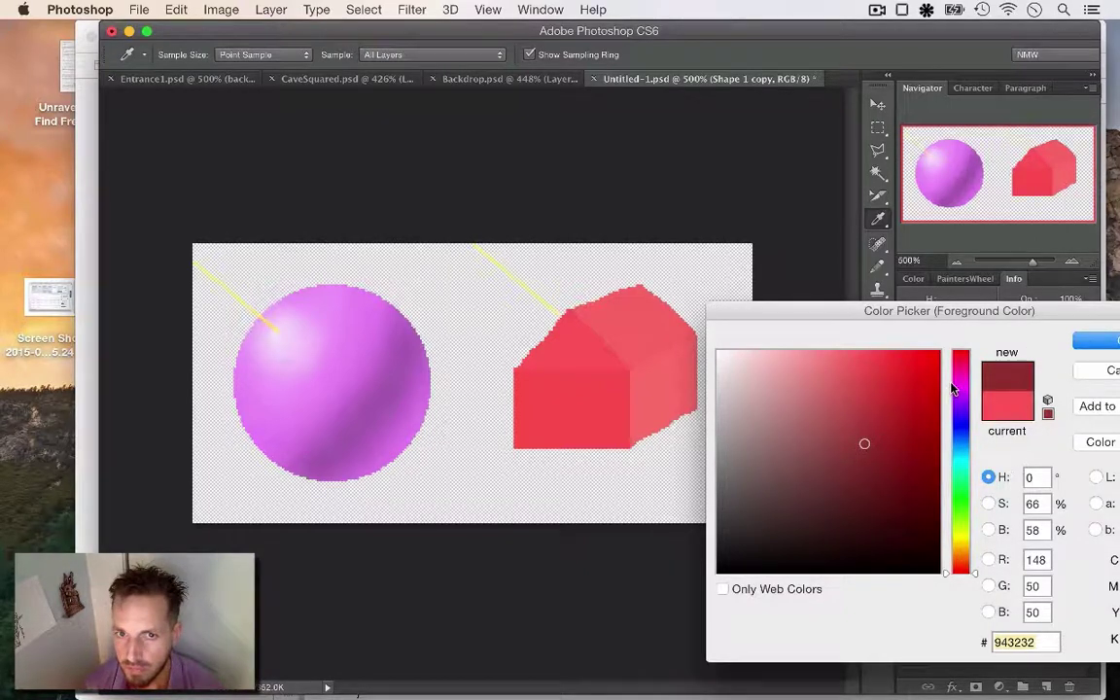
pyautogui.click(1096, 341)
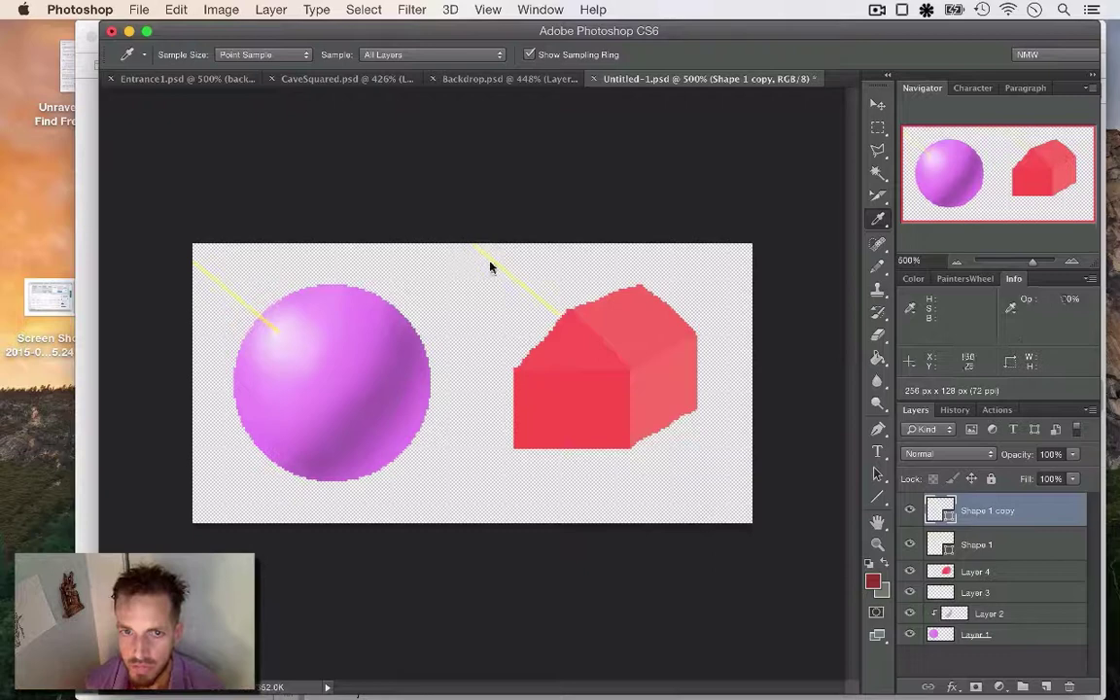
# Fill the house's roof with dark red 943232 on the house layer, Layer 4.
pyautogui.press('b')
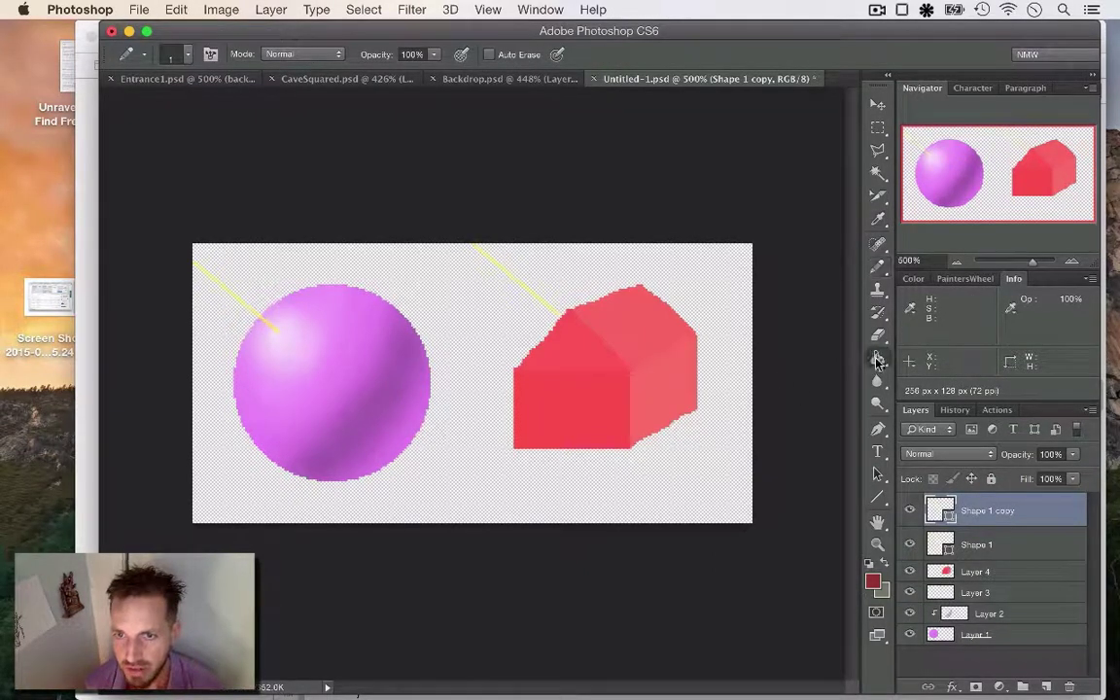
pyautogui.click(876, 361)
pyautogui.click(647, 332)
pyautogui.click(687, 261)
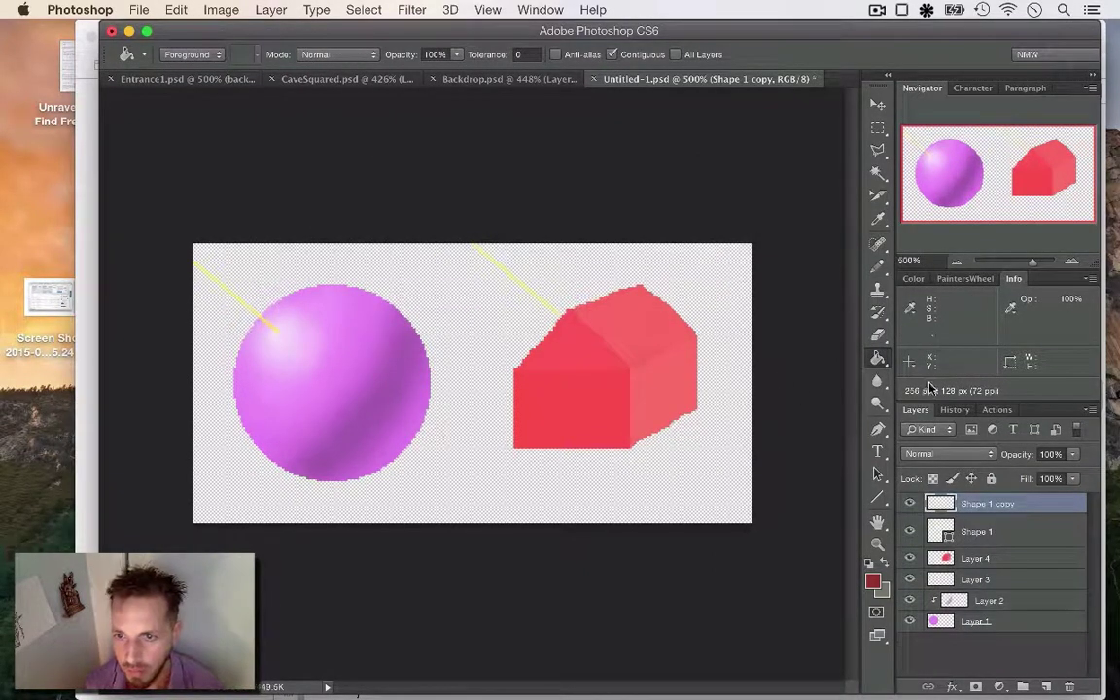
pyautogui.click(976, 558)
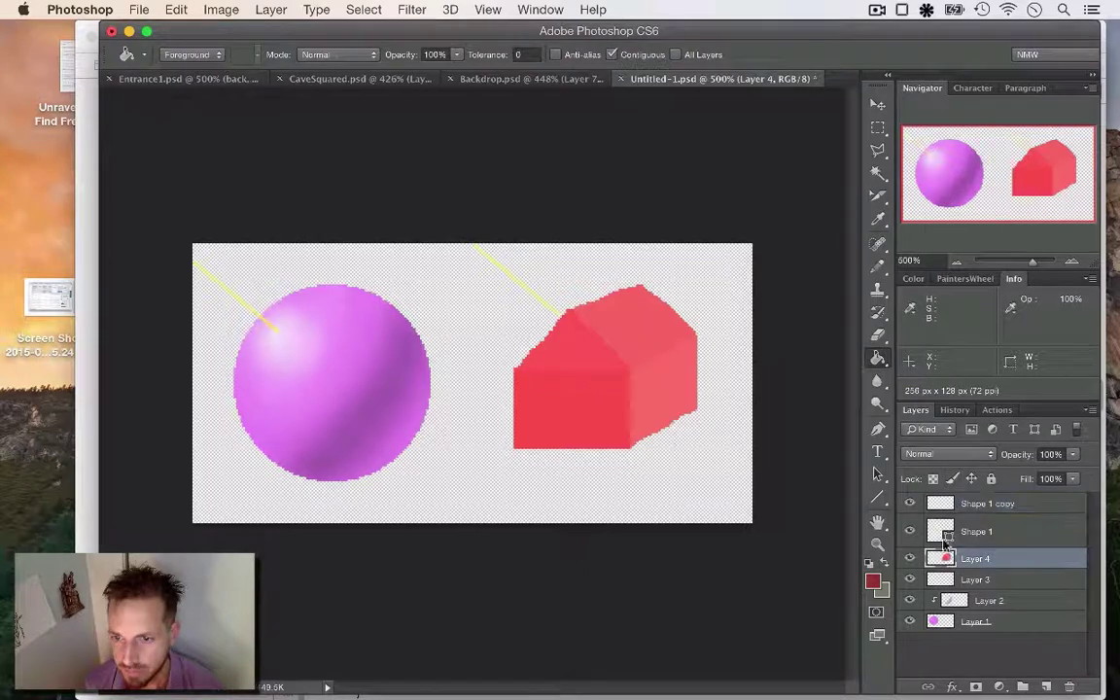
pyautogui.click(632, 345)
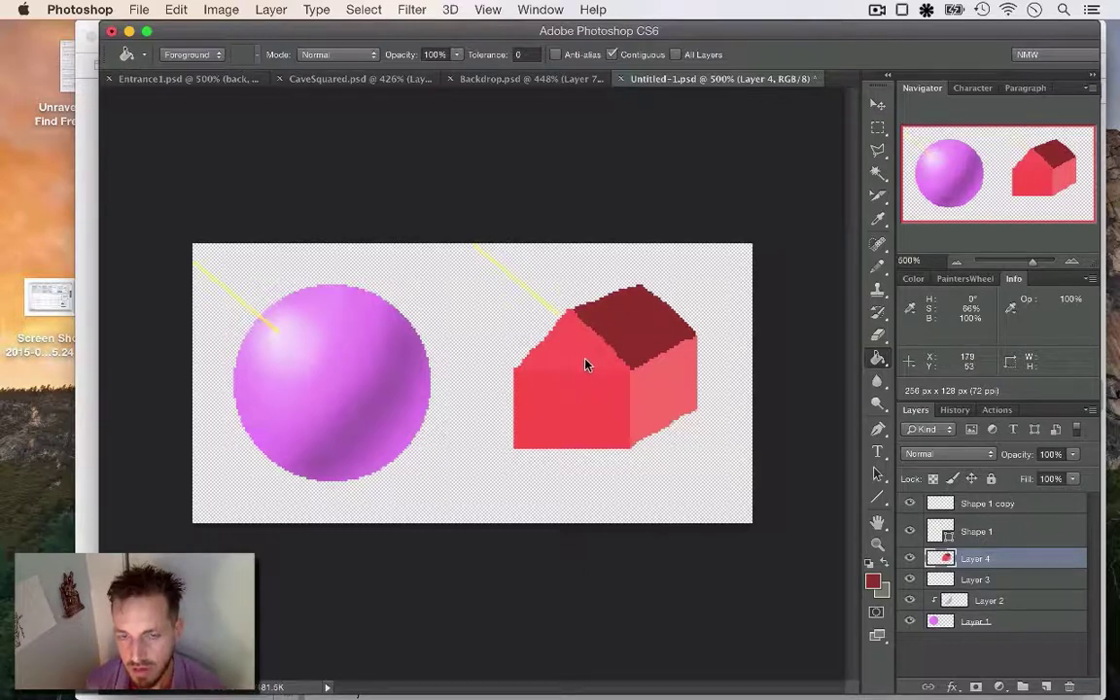
# Darken the foreground to 732626 and fill the house's right wall with it.
pyautogui.click(874, 581)
pyautogui.moveTo(791, 452); pyautogui.dragTo(789, 474)
pyautogui.click(1019, 339)
pyautogui.click(662, 395)
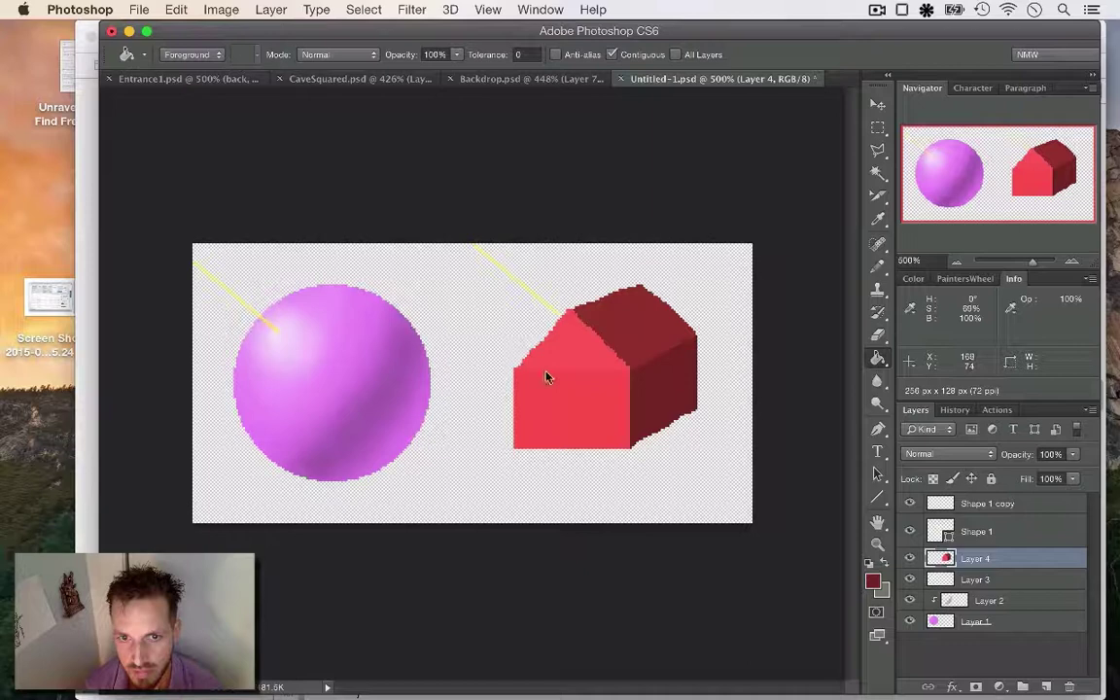
# Sample the roof's dark red and nudge it slightly brighter to 9a3535.
pyautogui.press('i')
pyautogui.click(872, 580)
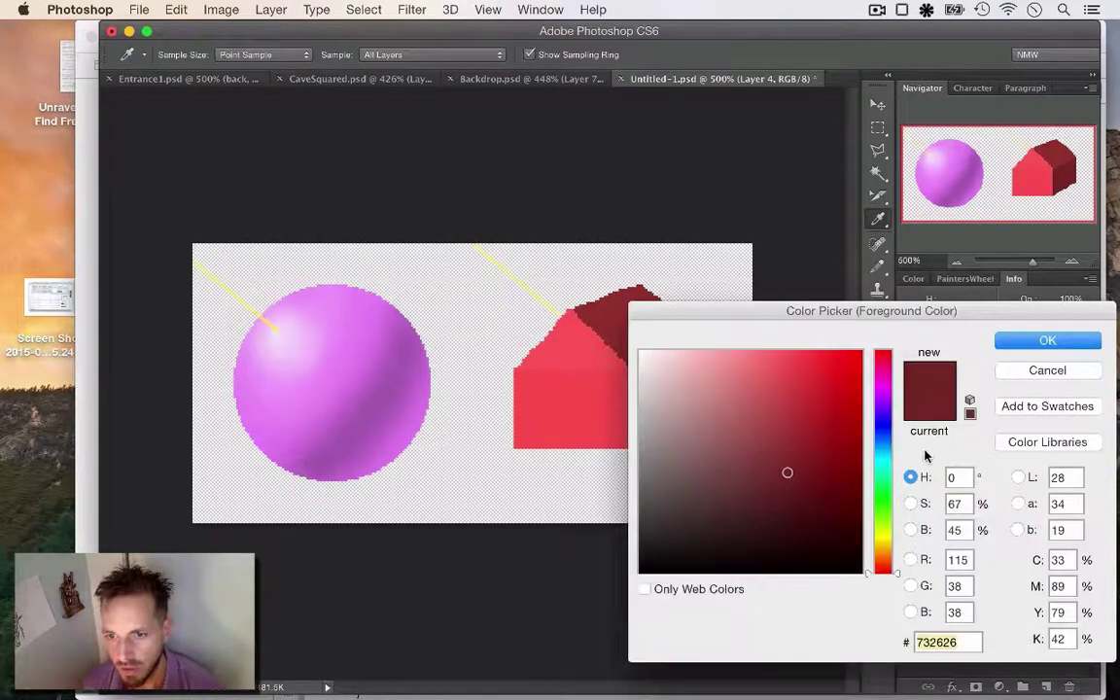
pyautogui.click(1011, 371)
pyautogui.press('i')
pyautogui.click(671, 337)
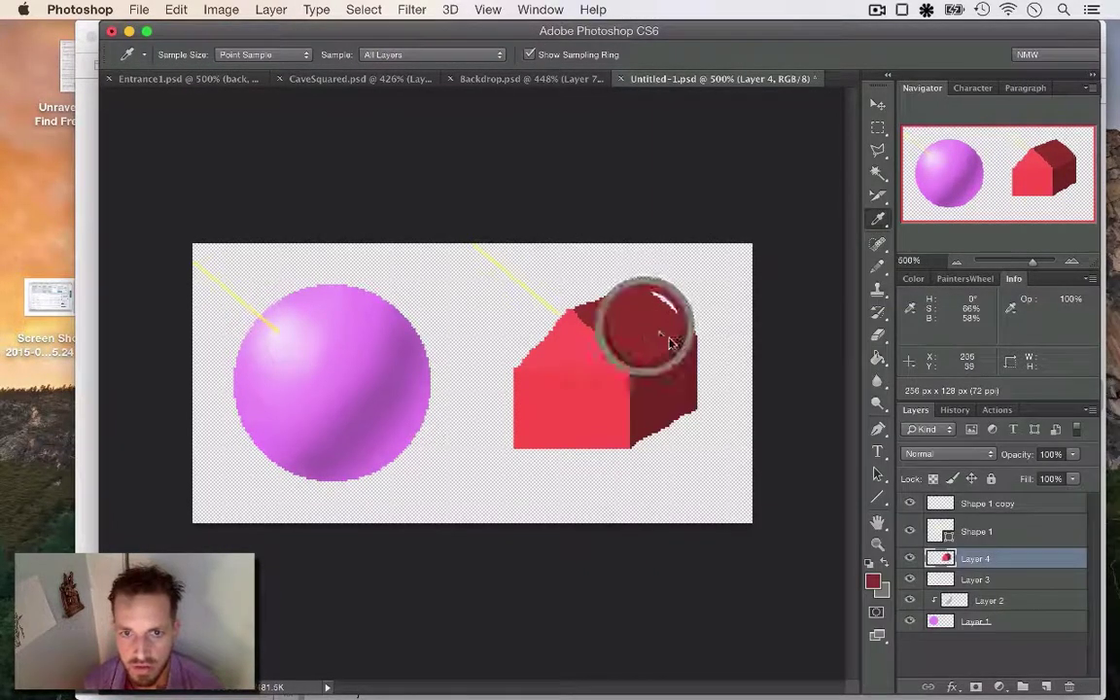
pyautogui.click(874, 581)
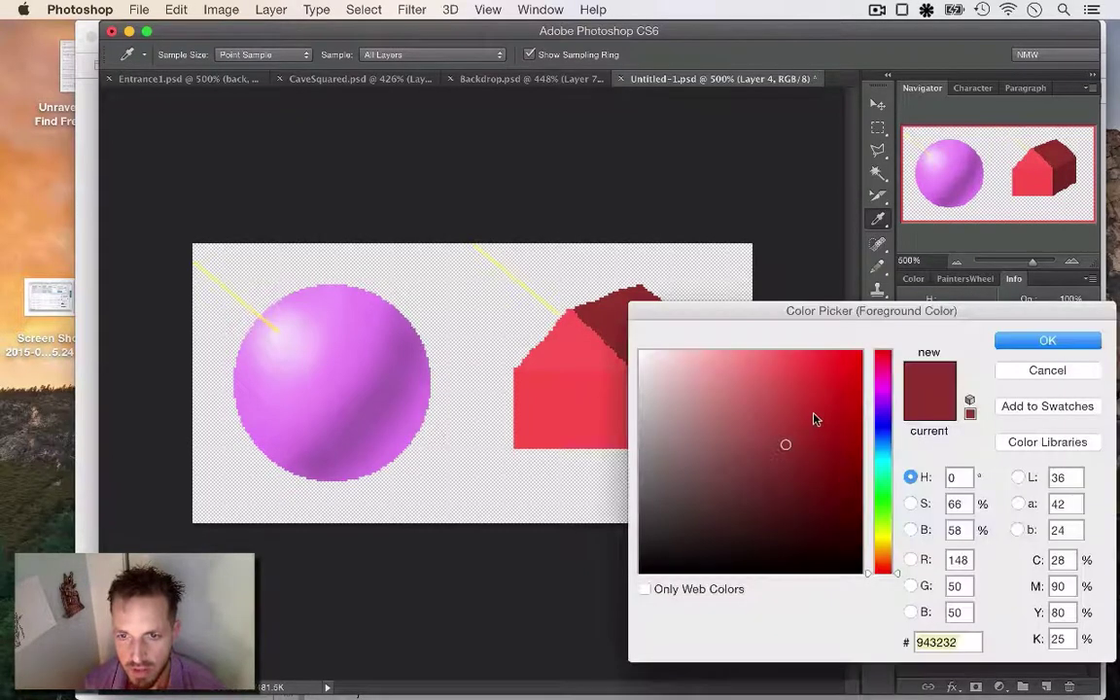
pyautogui.moveTo(787, 449); pyautogui.dragTo(786, 442)
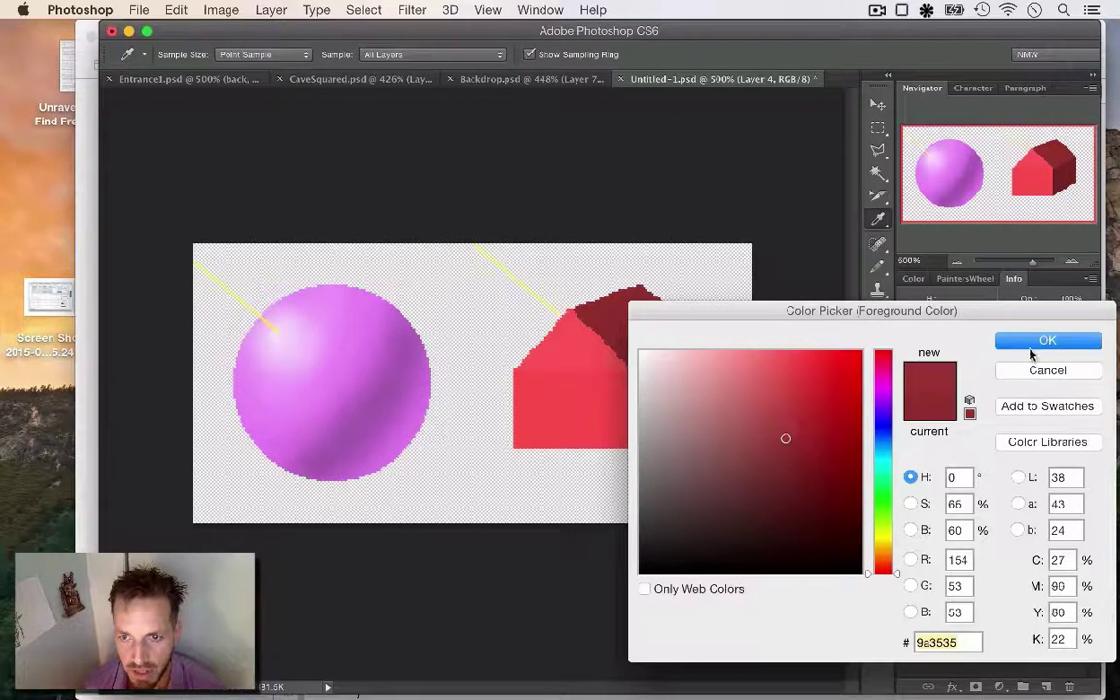
pyautogui.press('Return')
# Fill the bright red front gable and front wall with the 9a3535 red.
pyautogui.press('b')
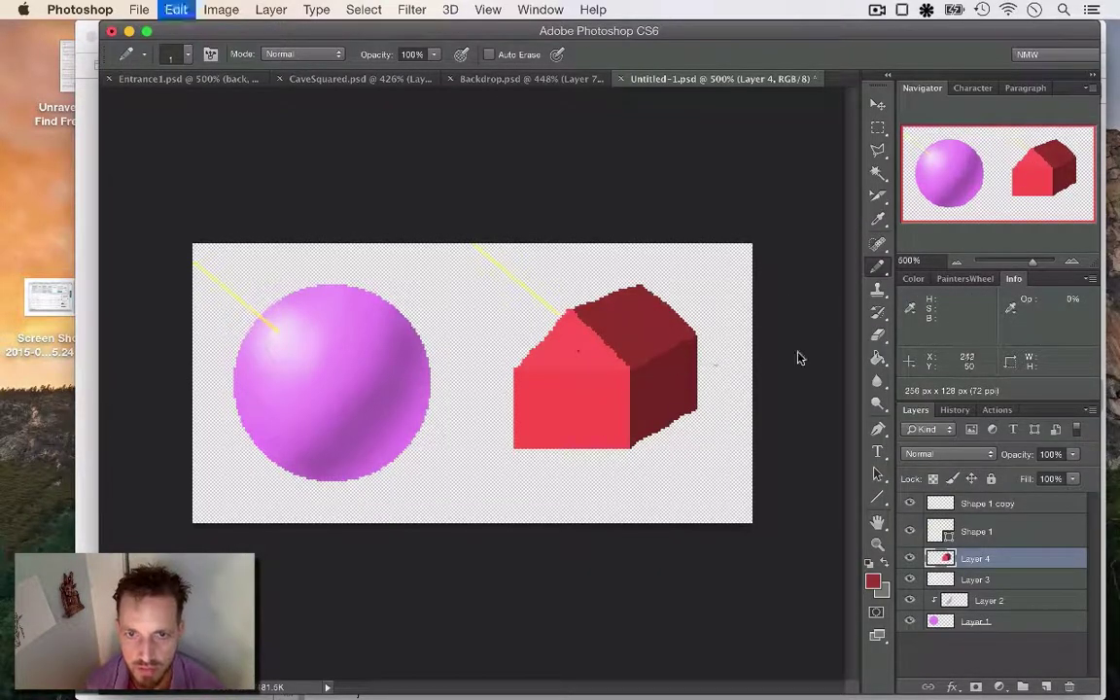
pyautogui.press('g')
pyautogui.click(600, 347)
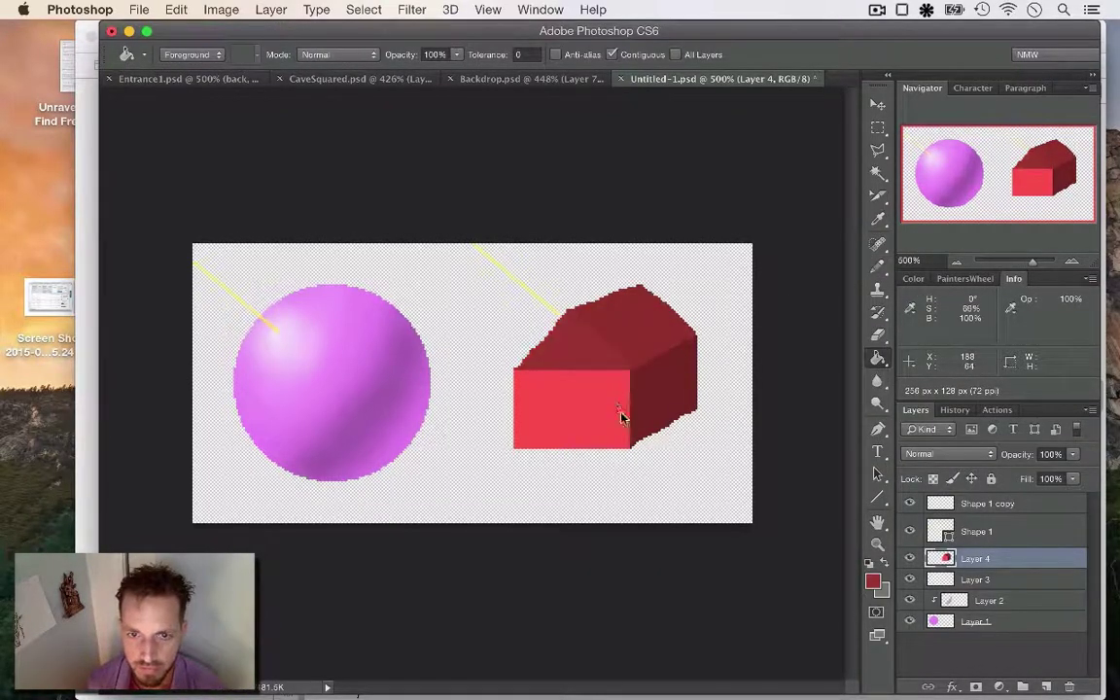
pyautogui.click(572, 406)
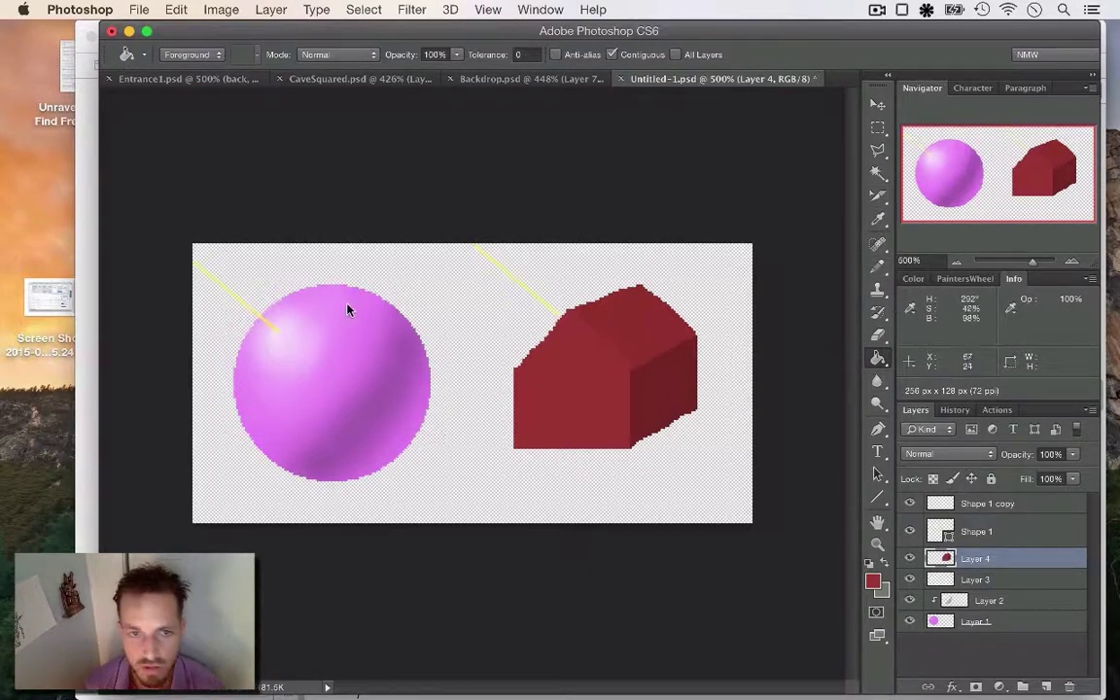
pyautogui.press('i')
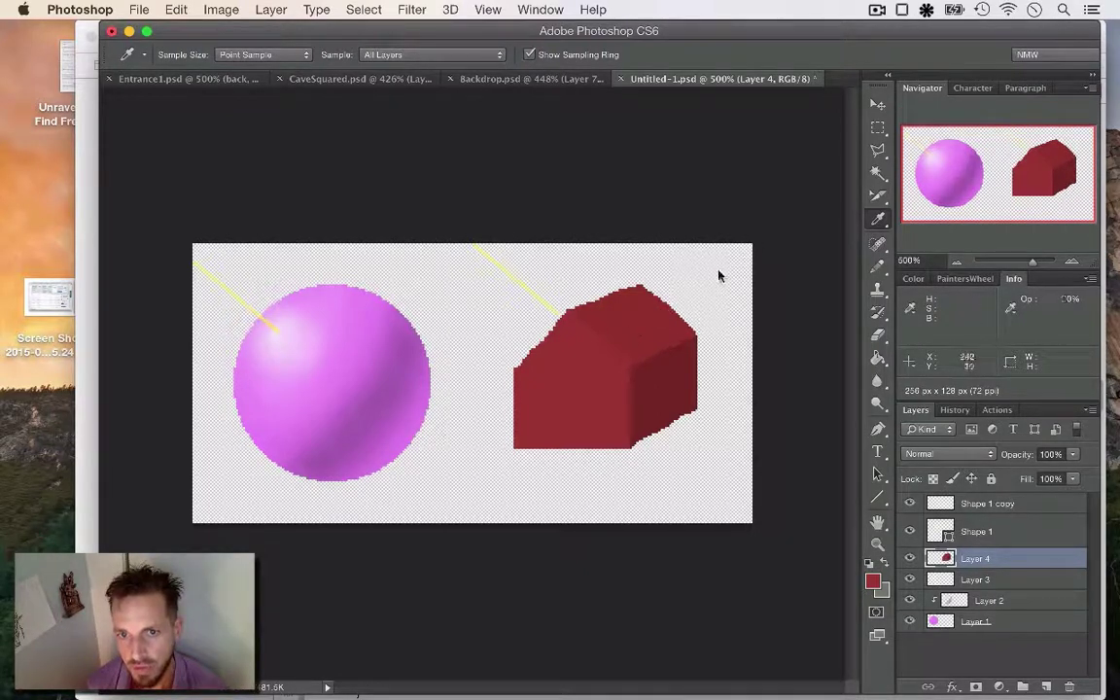
# Pick up the line's yellow and pencil a yellow normal line across the house's roof.
pyautogui.keyDown('alt'); pyautogui.click(525, 286); pyautogui.keyUp('alt')
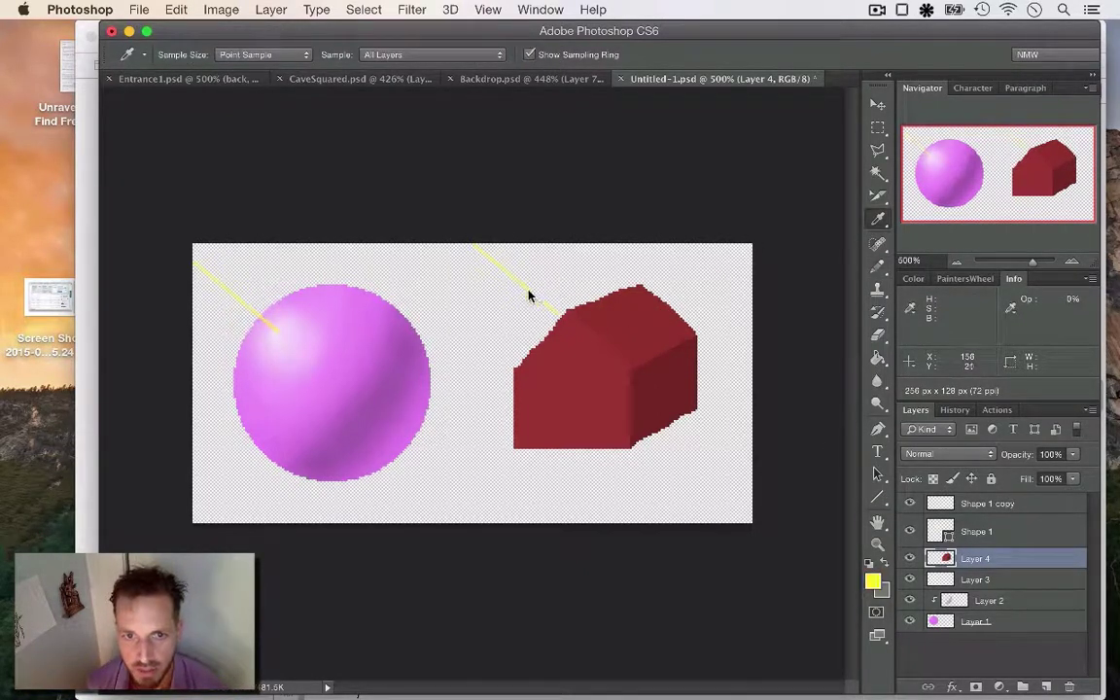
pyautogui.click(635, 329)
pyautogui.keyDown('shift'); pyautogui.click(700, 295); pyautogui.keyUp('shift')
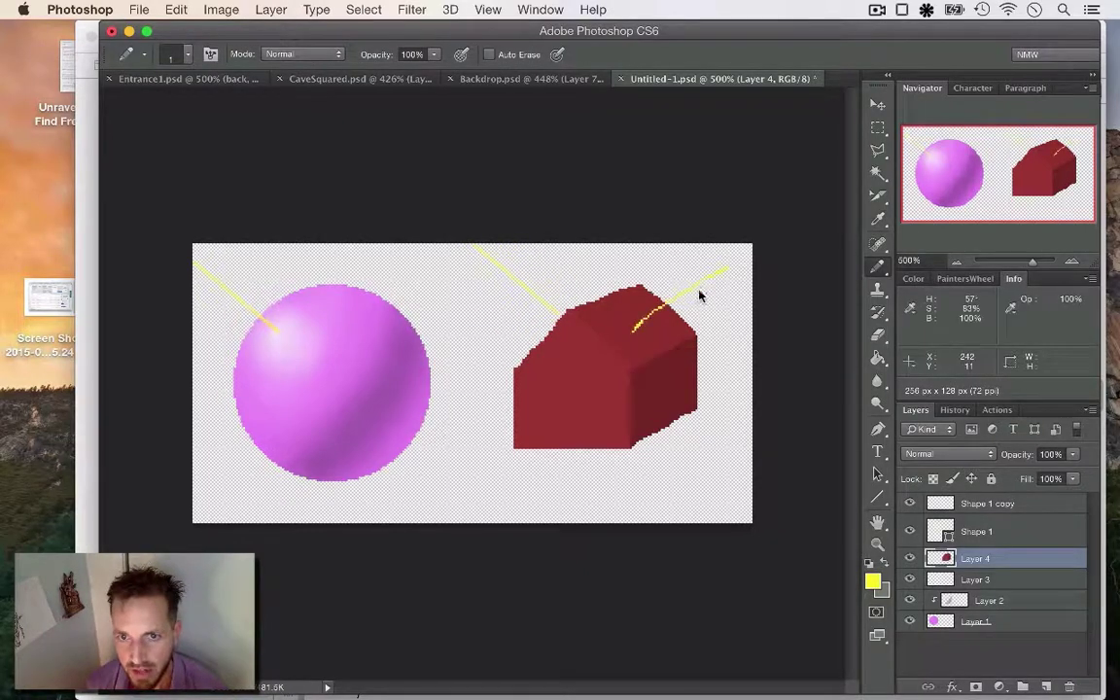
pyautogui.press('super+z')
pyautogui.click(639, 324)
pyautogui.keyDown('shift'); pyautogui.click(671, 309); pyautogui.keyUp('shift')
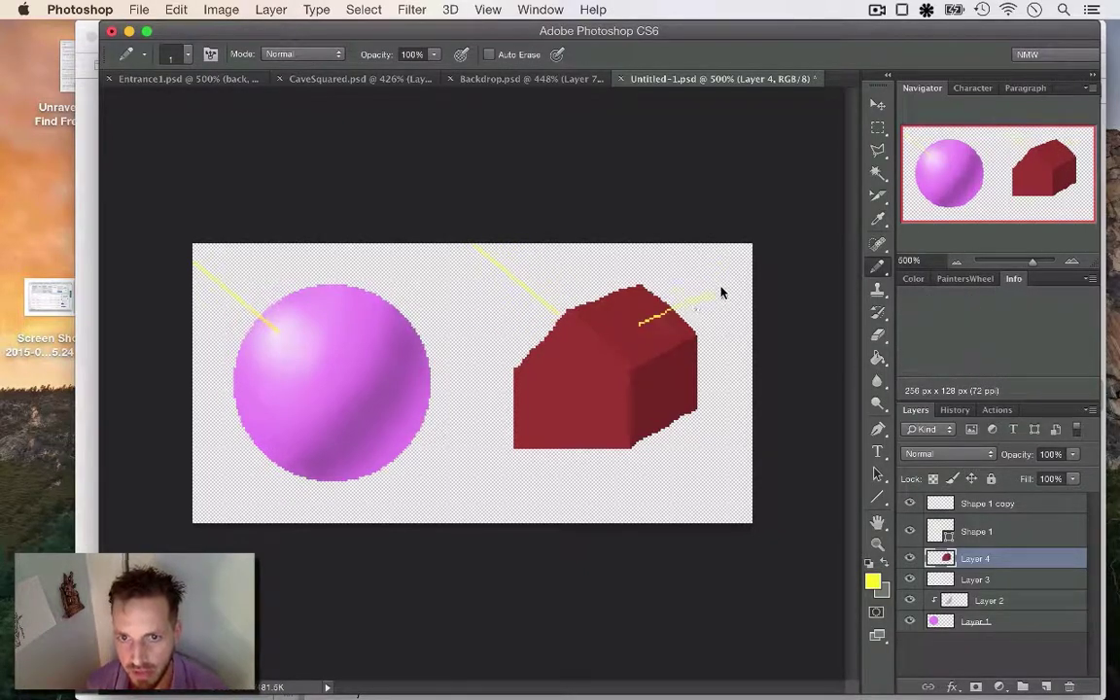
pyautogui.keyDown('shift'); pyautogui.click(720, 289); pyautogui.keyUp('shift')
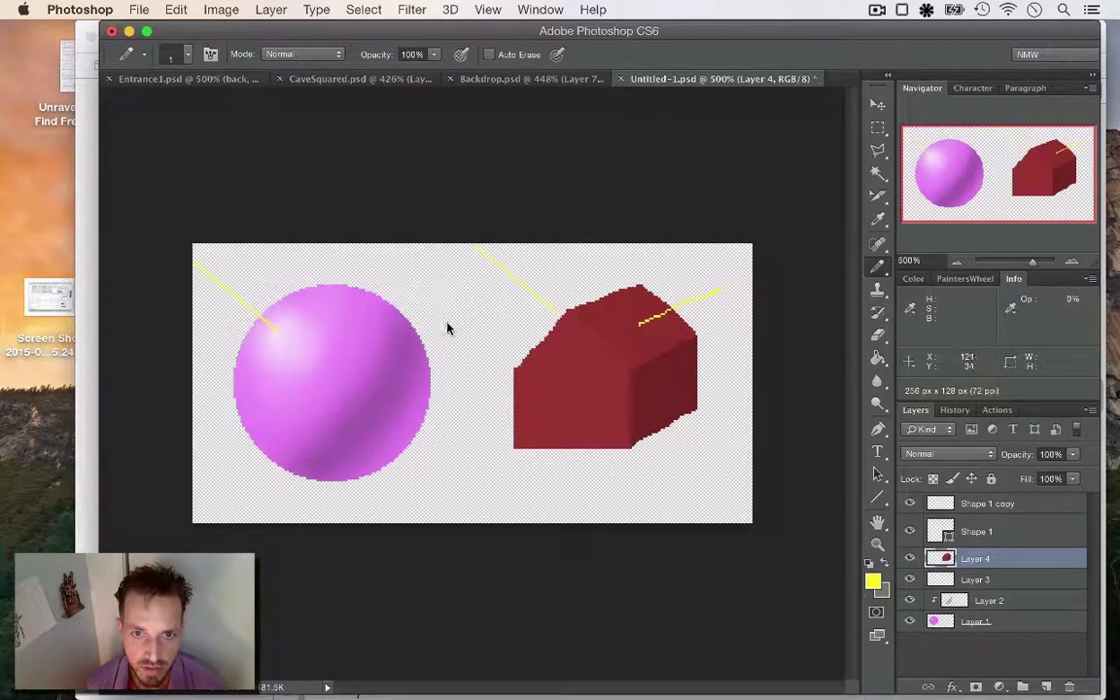
# Draw a matching normal on the sphere's upper right, sample the colour there, and fill the roof.
pyautogui.click(459, 299)
pyautogui.keyDown('shift'); pyautogui.click(407, 332); pyautogui.keyUp('shift')
pyautogui.keyDown('shift'); pyautogui.click(398, 339); pyautogui.keyUp('shift')
pyautogui.press('i')
pyautogui.click(393, 350)
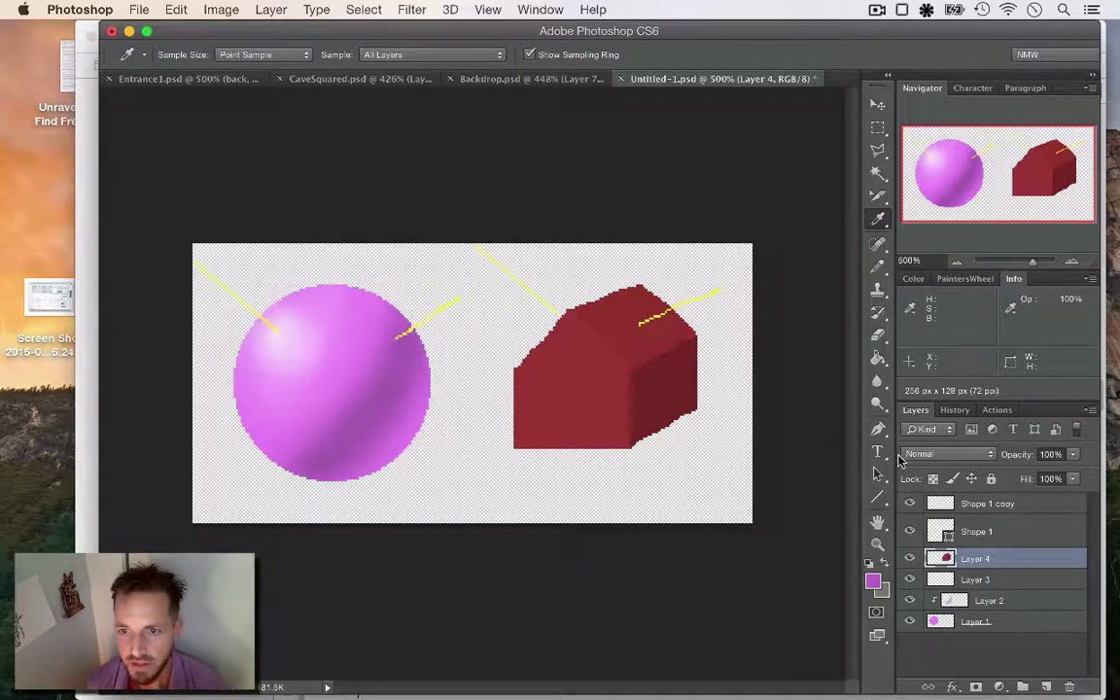
pyautogui.click(396, 347)
pyautogui.click(878, 358)
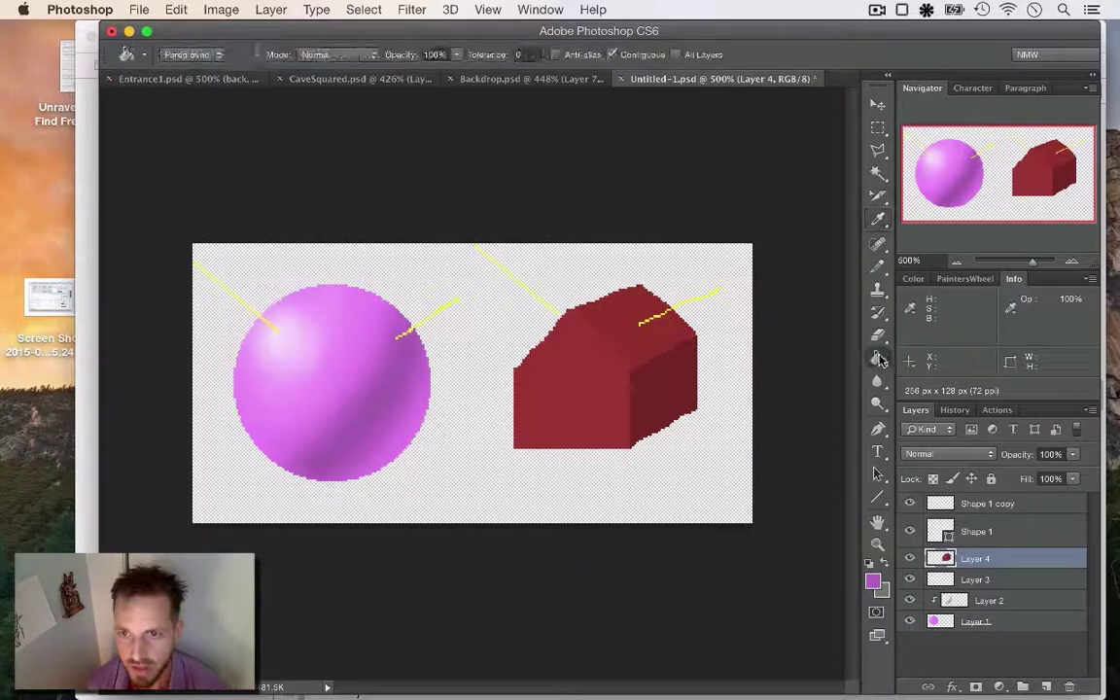
pyautogui.click(600, 322)
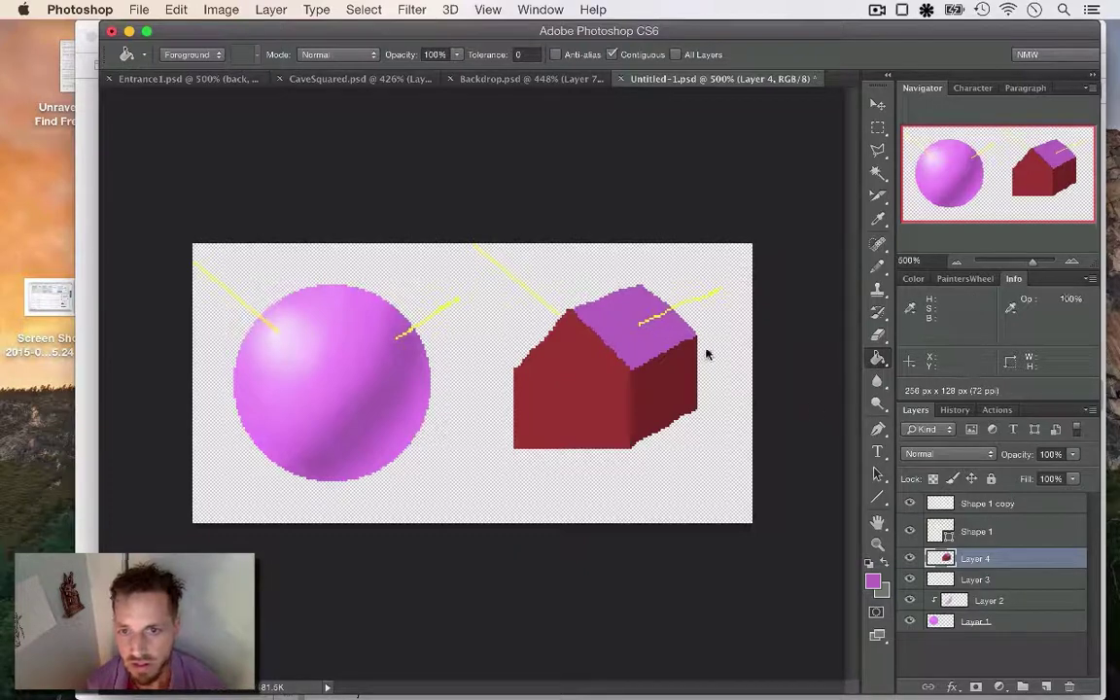
# Pick up the yellow and pencil a normal line out from the house's front wall.
pyautogui.press('i')
pyautogui.click(522, 287)
pyautogui.press('b')
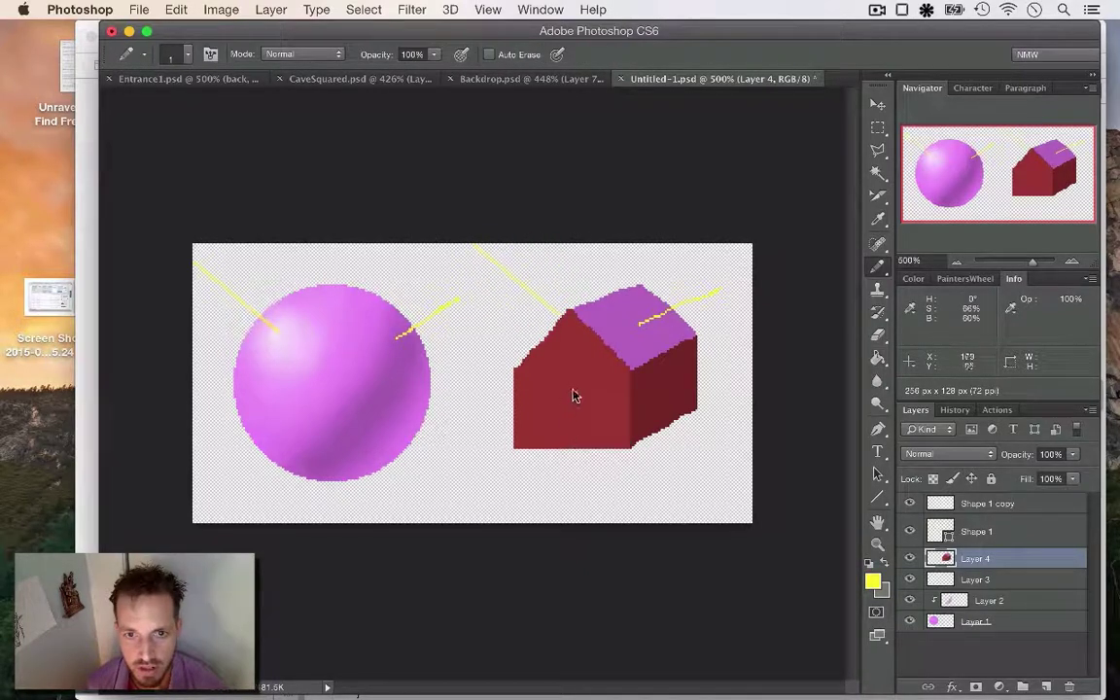
pyautogui.moveTo(531, 416); pyautogui.dragTo(504, 425)
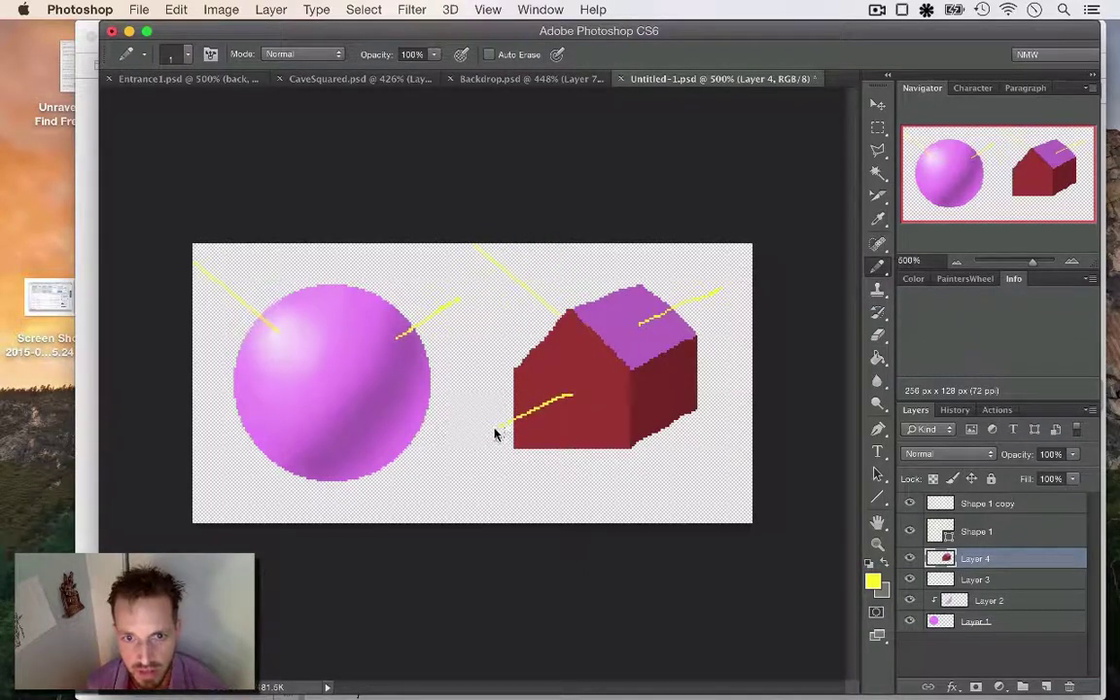
# Draw a matching normal at the sphere's lower left, sample its pink, and fill the house front.
pyautogui.press('i')
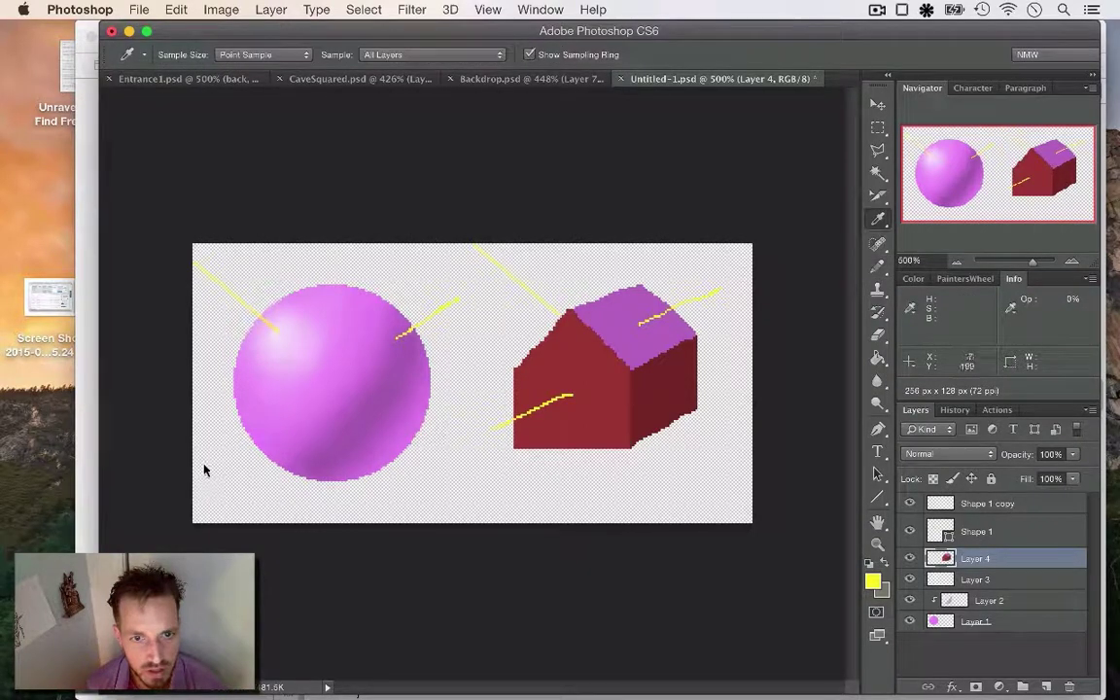
pyautogui.press('b')
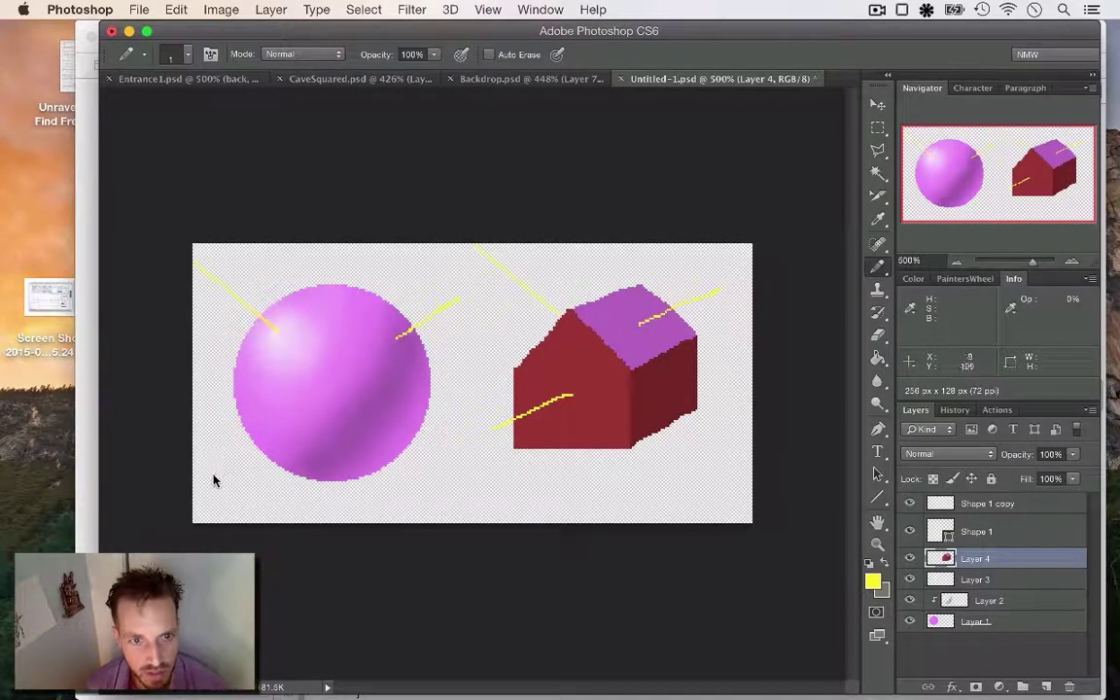
pyautogui.moveTo(212, 476); pyautogui.dragTo(257, 447)
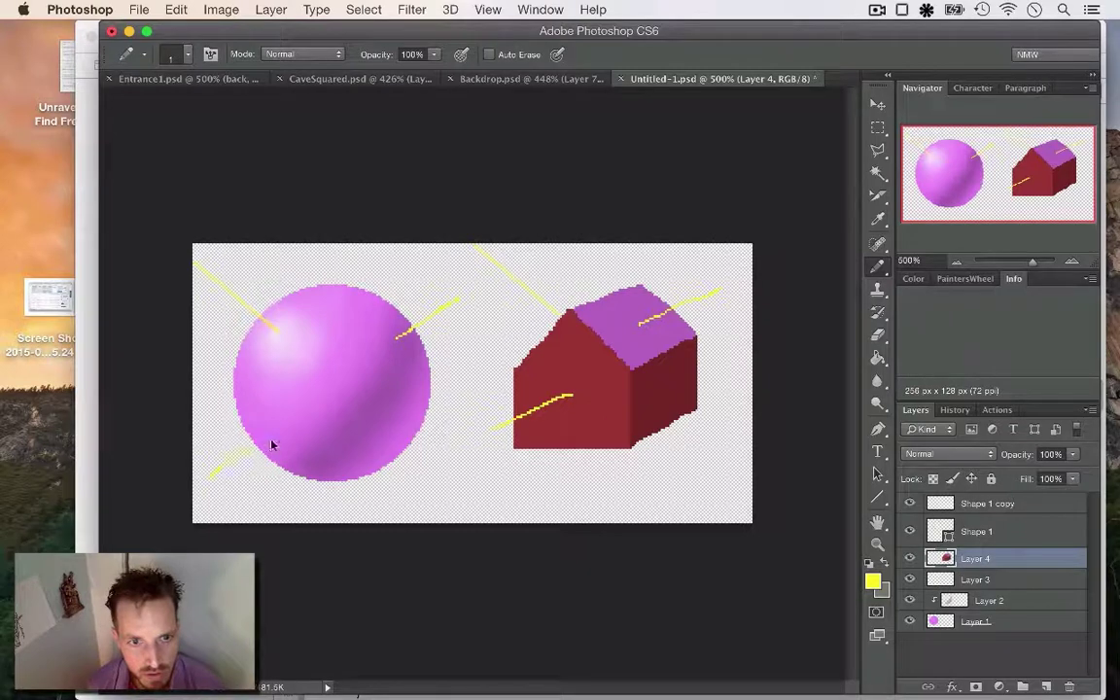
pyautogui.press('i')
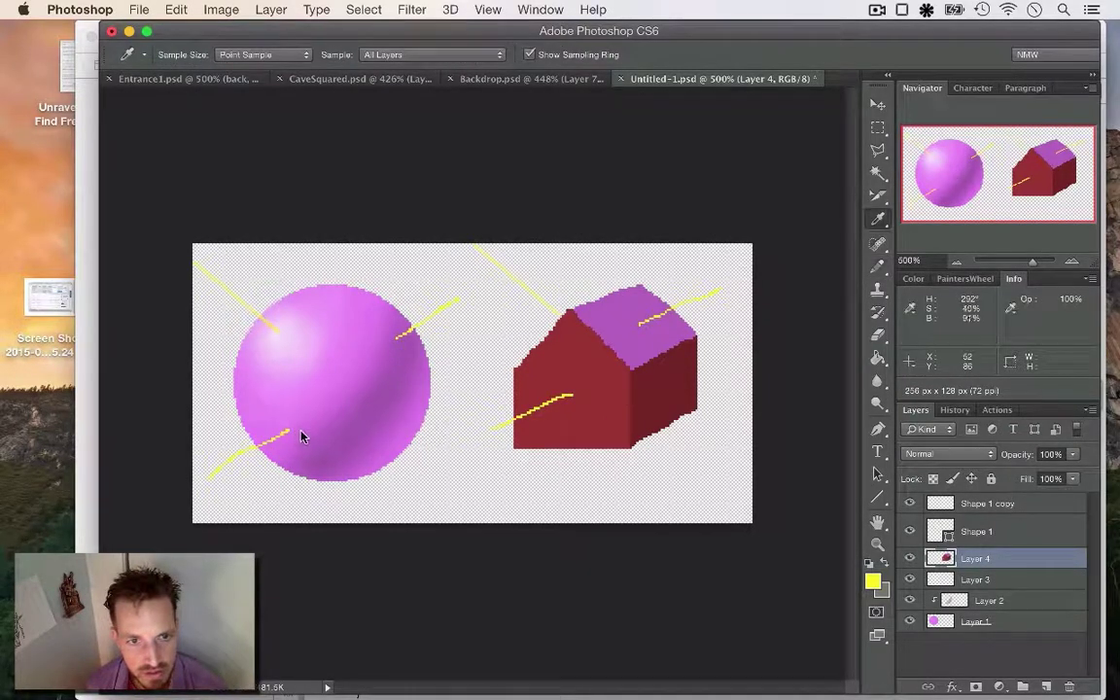
pyautogui.click(295, 437)
pyautogui.press('b')
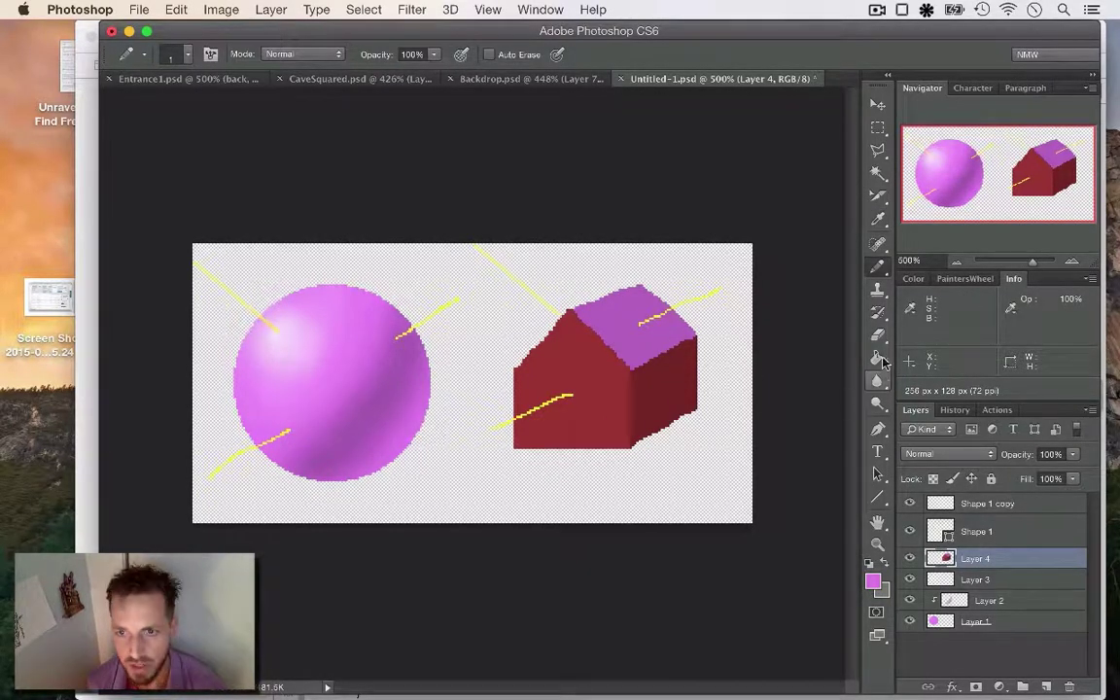
pyautogui.press('g')
pyautogui.click(616, 377)
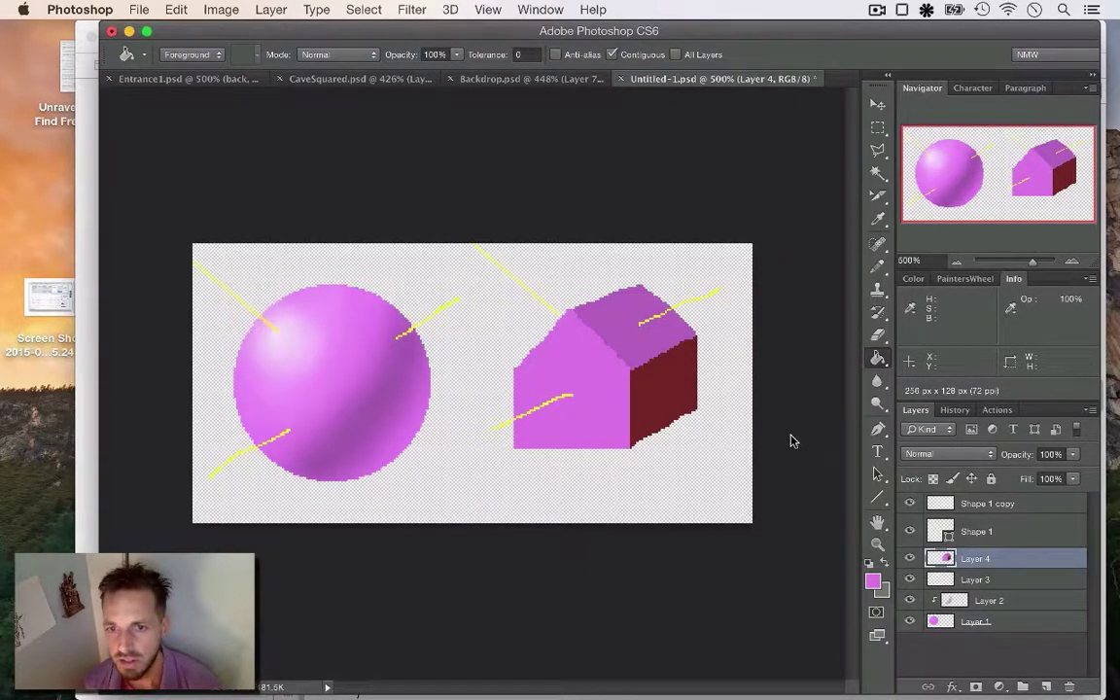
# Pick up the yellow and pencil a horizontal normal across the house's right wall.
pyautogui.press('i')
pyautogui.click(527, 289)
pyautogui.press('b')
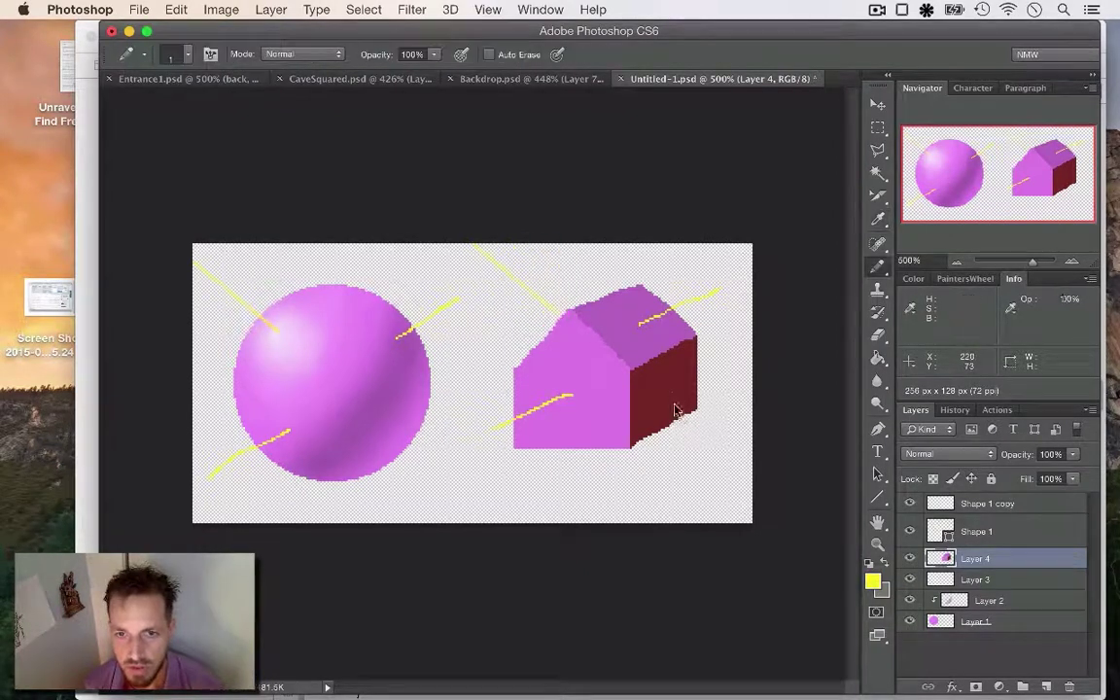
pyautogui.moveTo(666, 387); pyautogui.dragTo(745, 387)
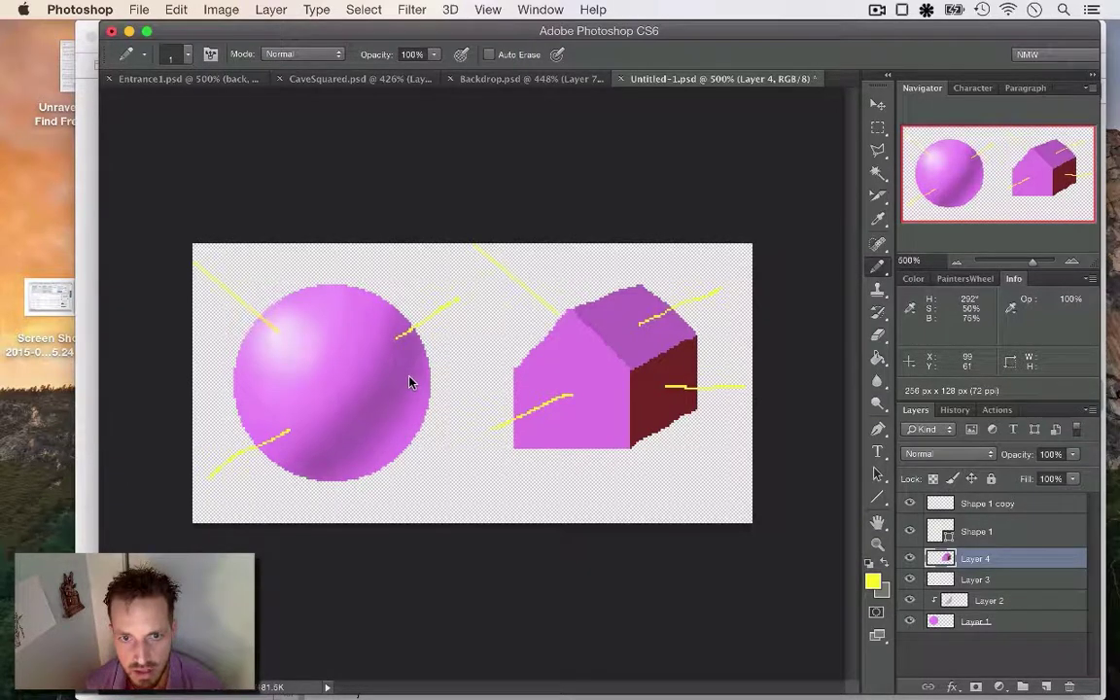
# Draw a matching normal at the sphere's right edge, sample the purple there, and fill the wall.
pyautogui.moveTo(409, 380); pyautogui.dragTo(484, 382)
pyautogui.press('i')
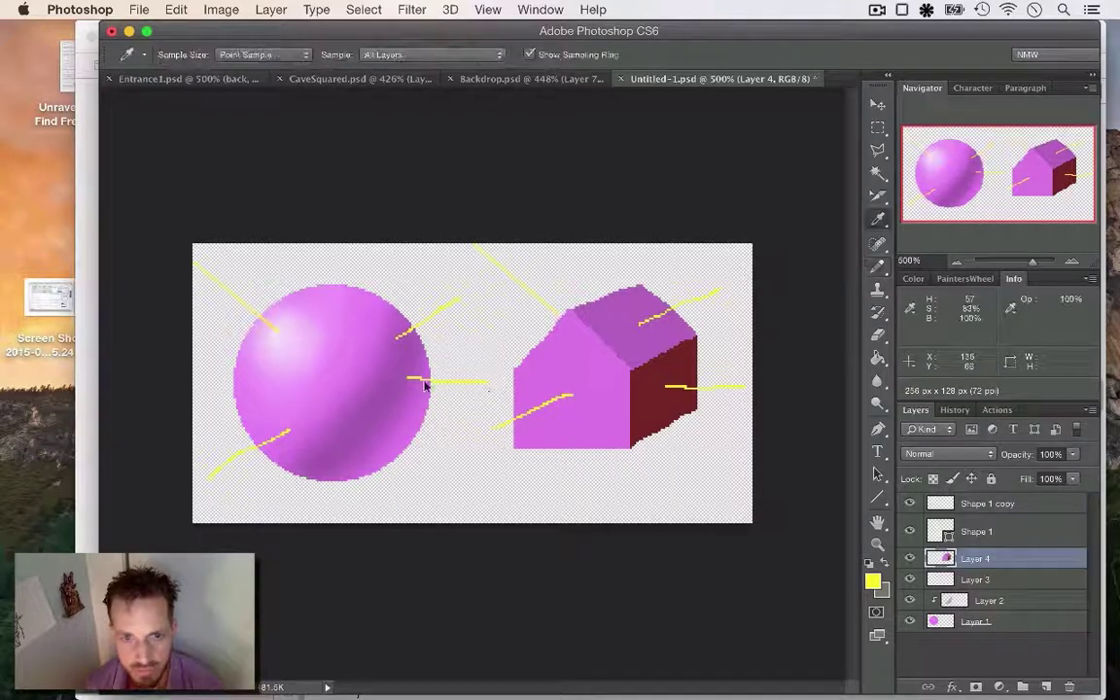
pyautogui.click(407, 381)
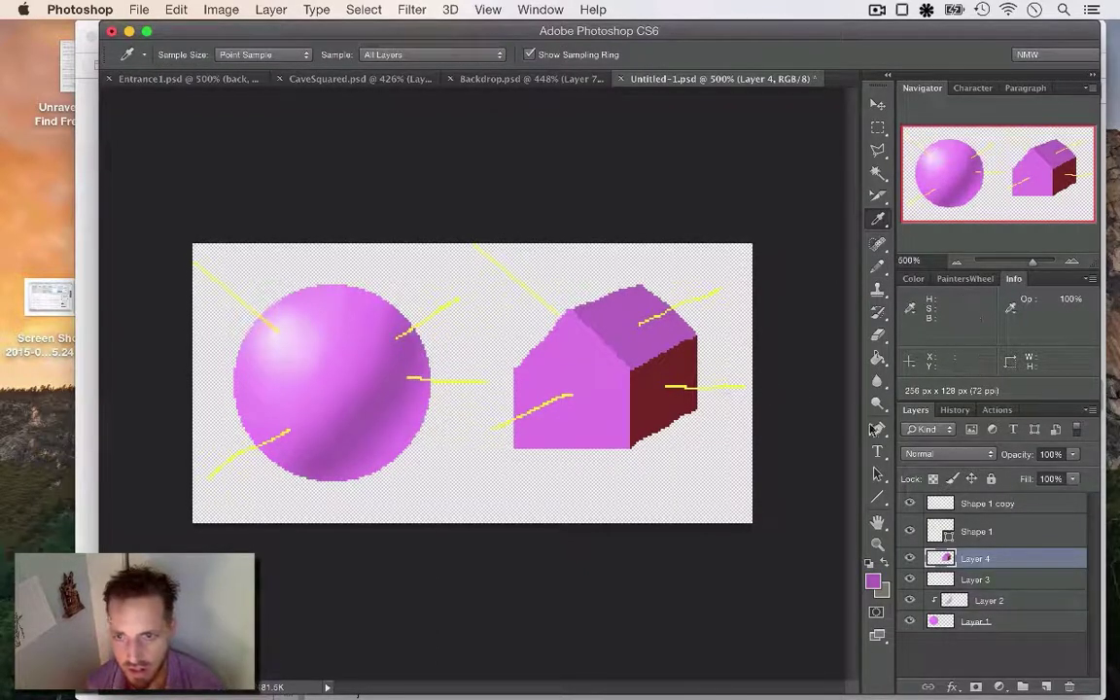
pyautogui.press('g')
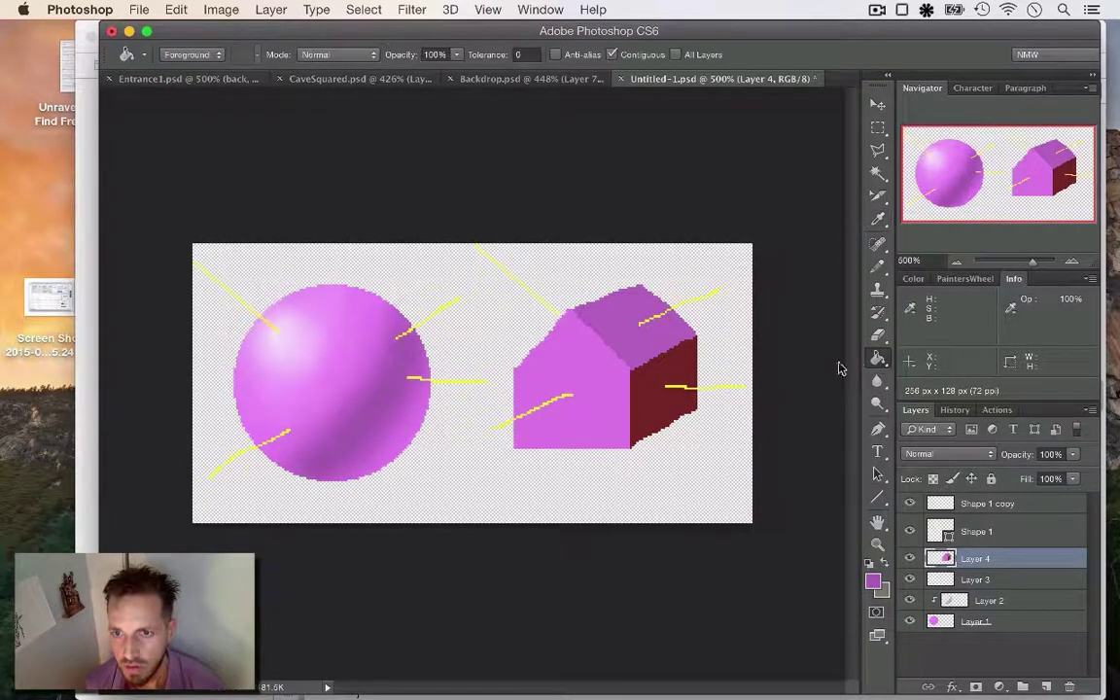
pyautogui.click(679, 373)
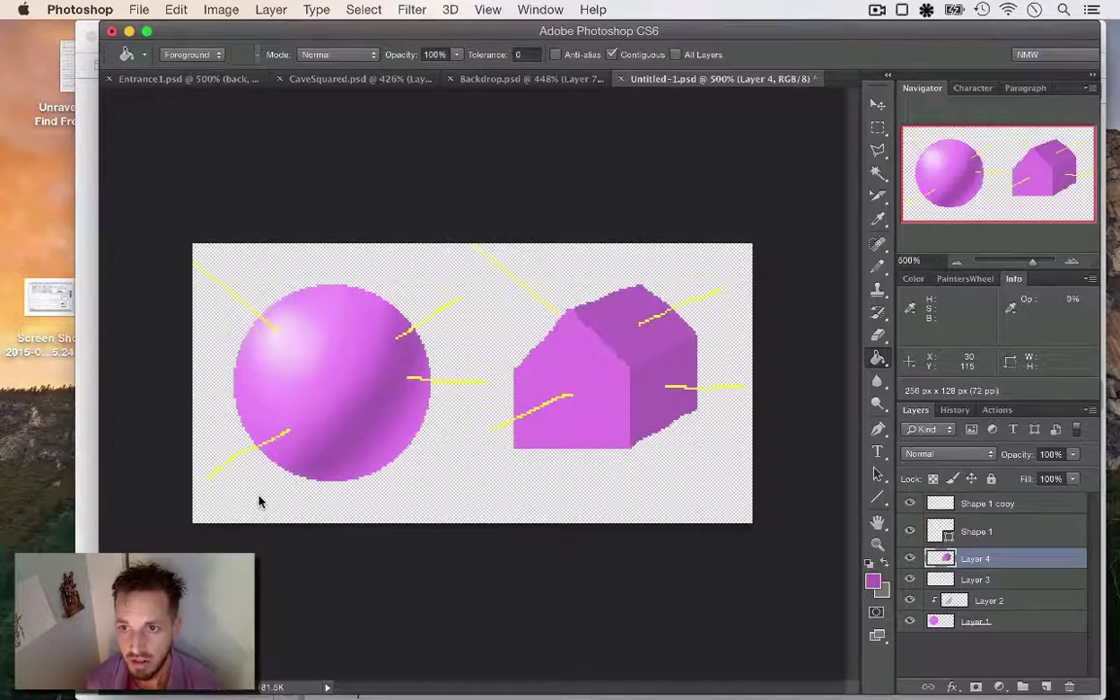